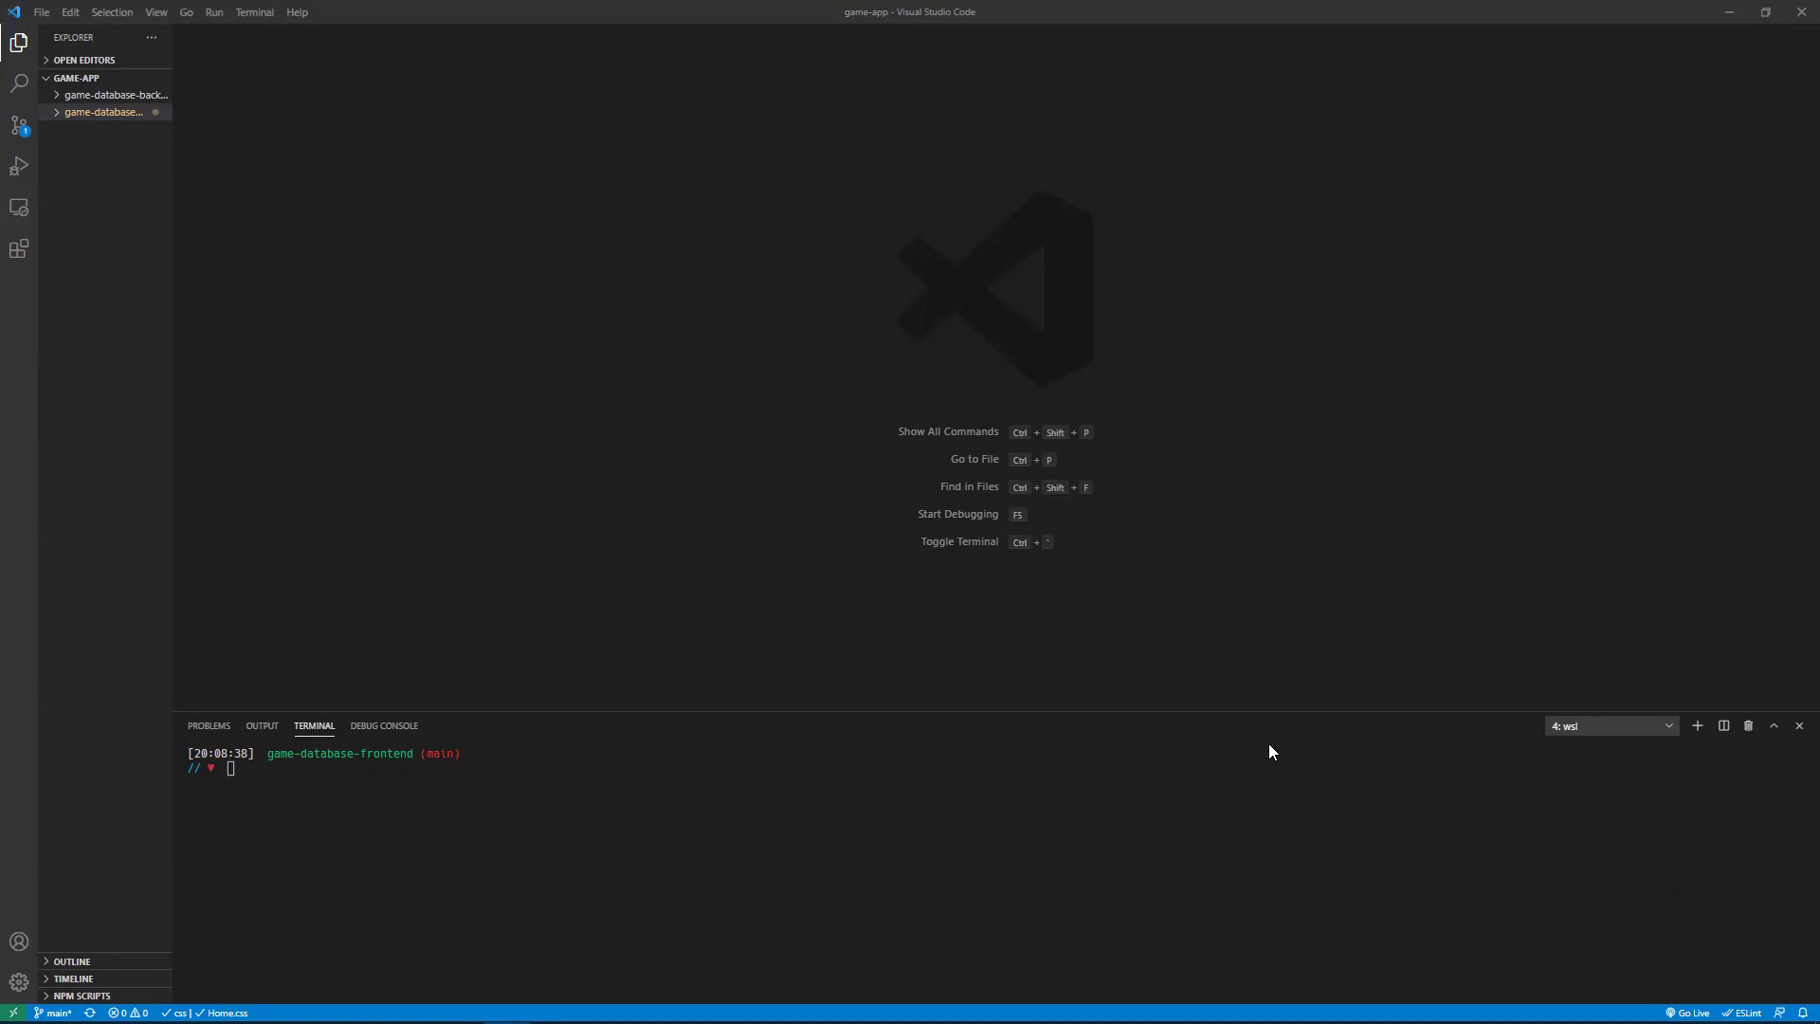
- Expand and collapse the backend and frontend project folders, leaving game-database-backend expanded
left_click(118, 98)
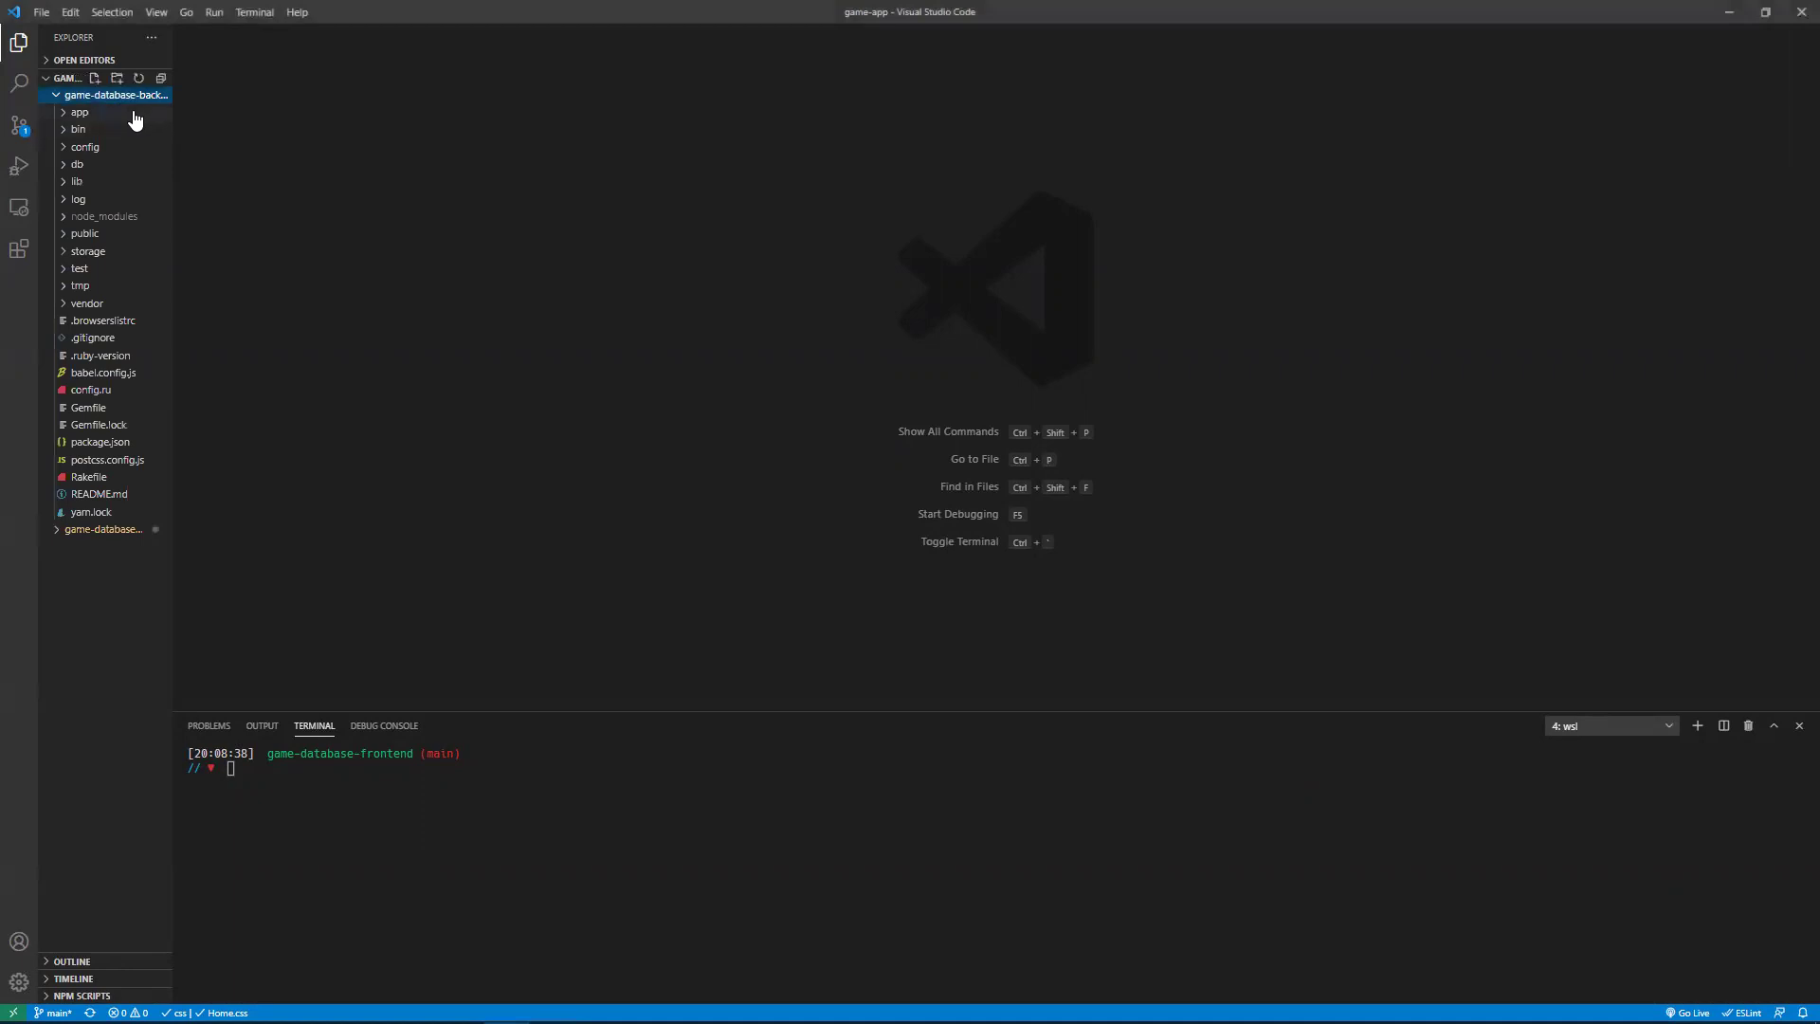
left_click(119, 96)
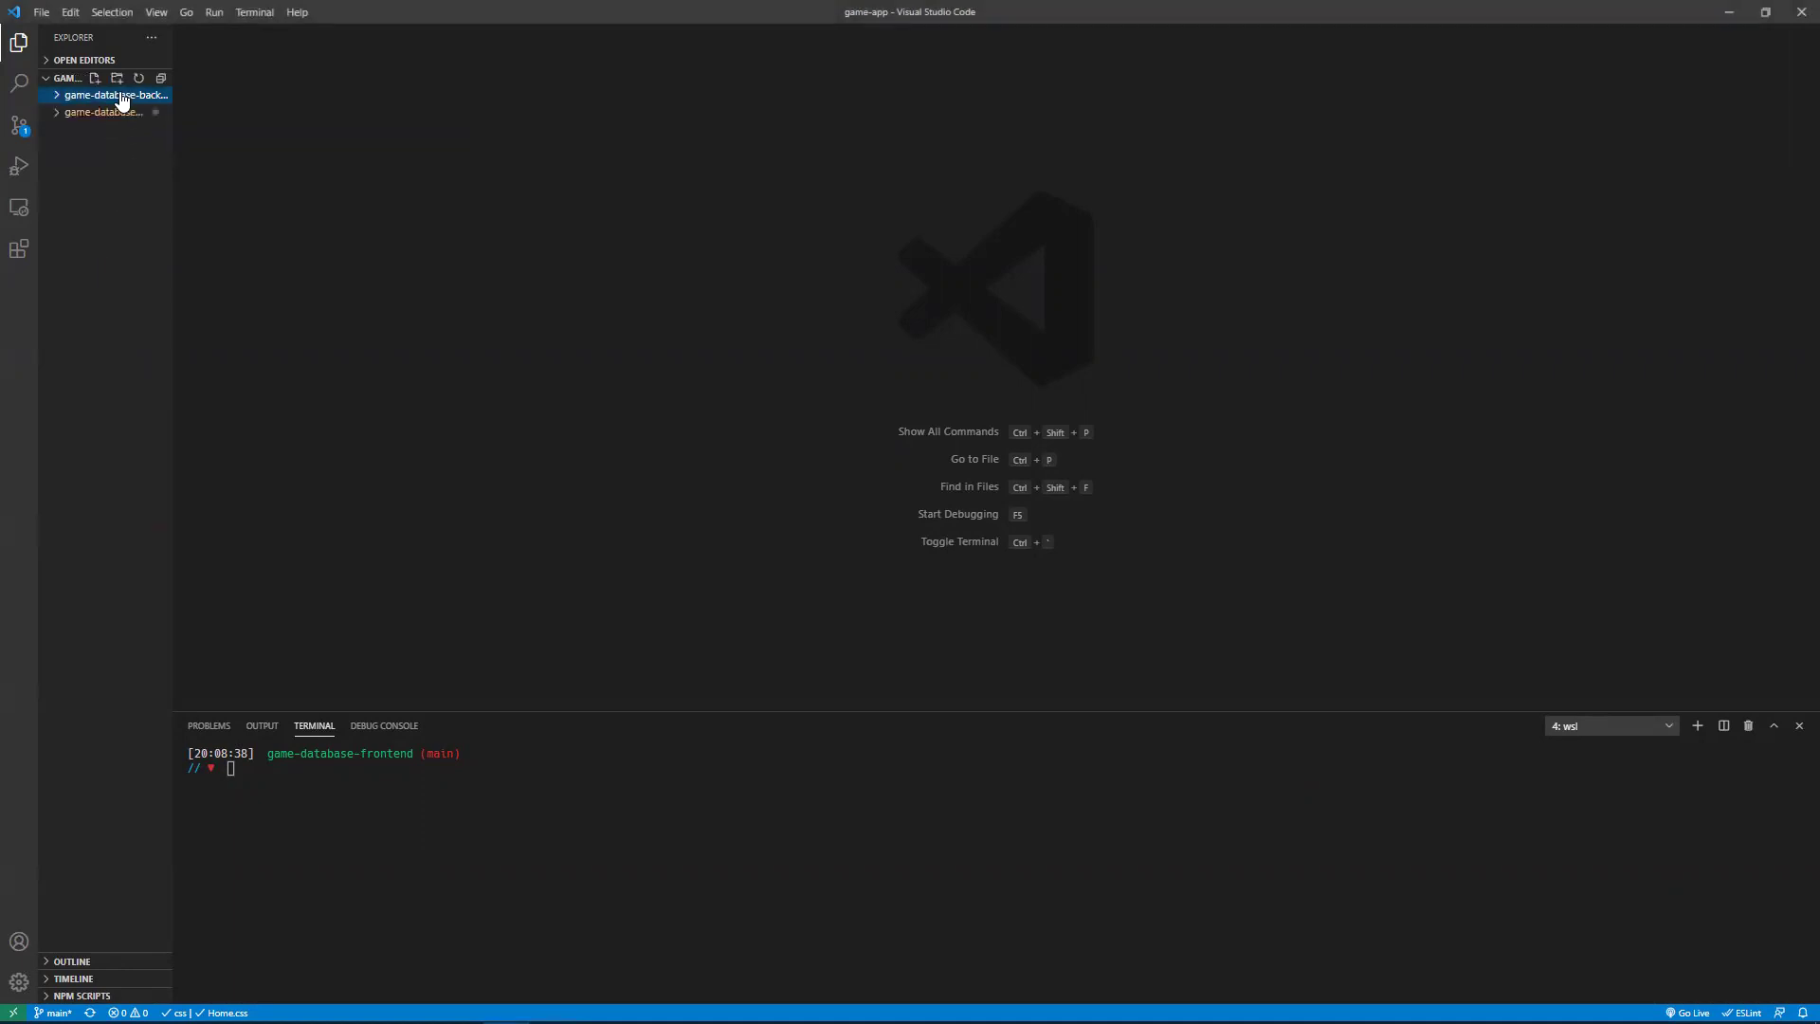
left_click(99, 112)
left_click(107, 112)
left_click(112, 96)
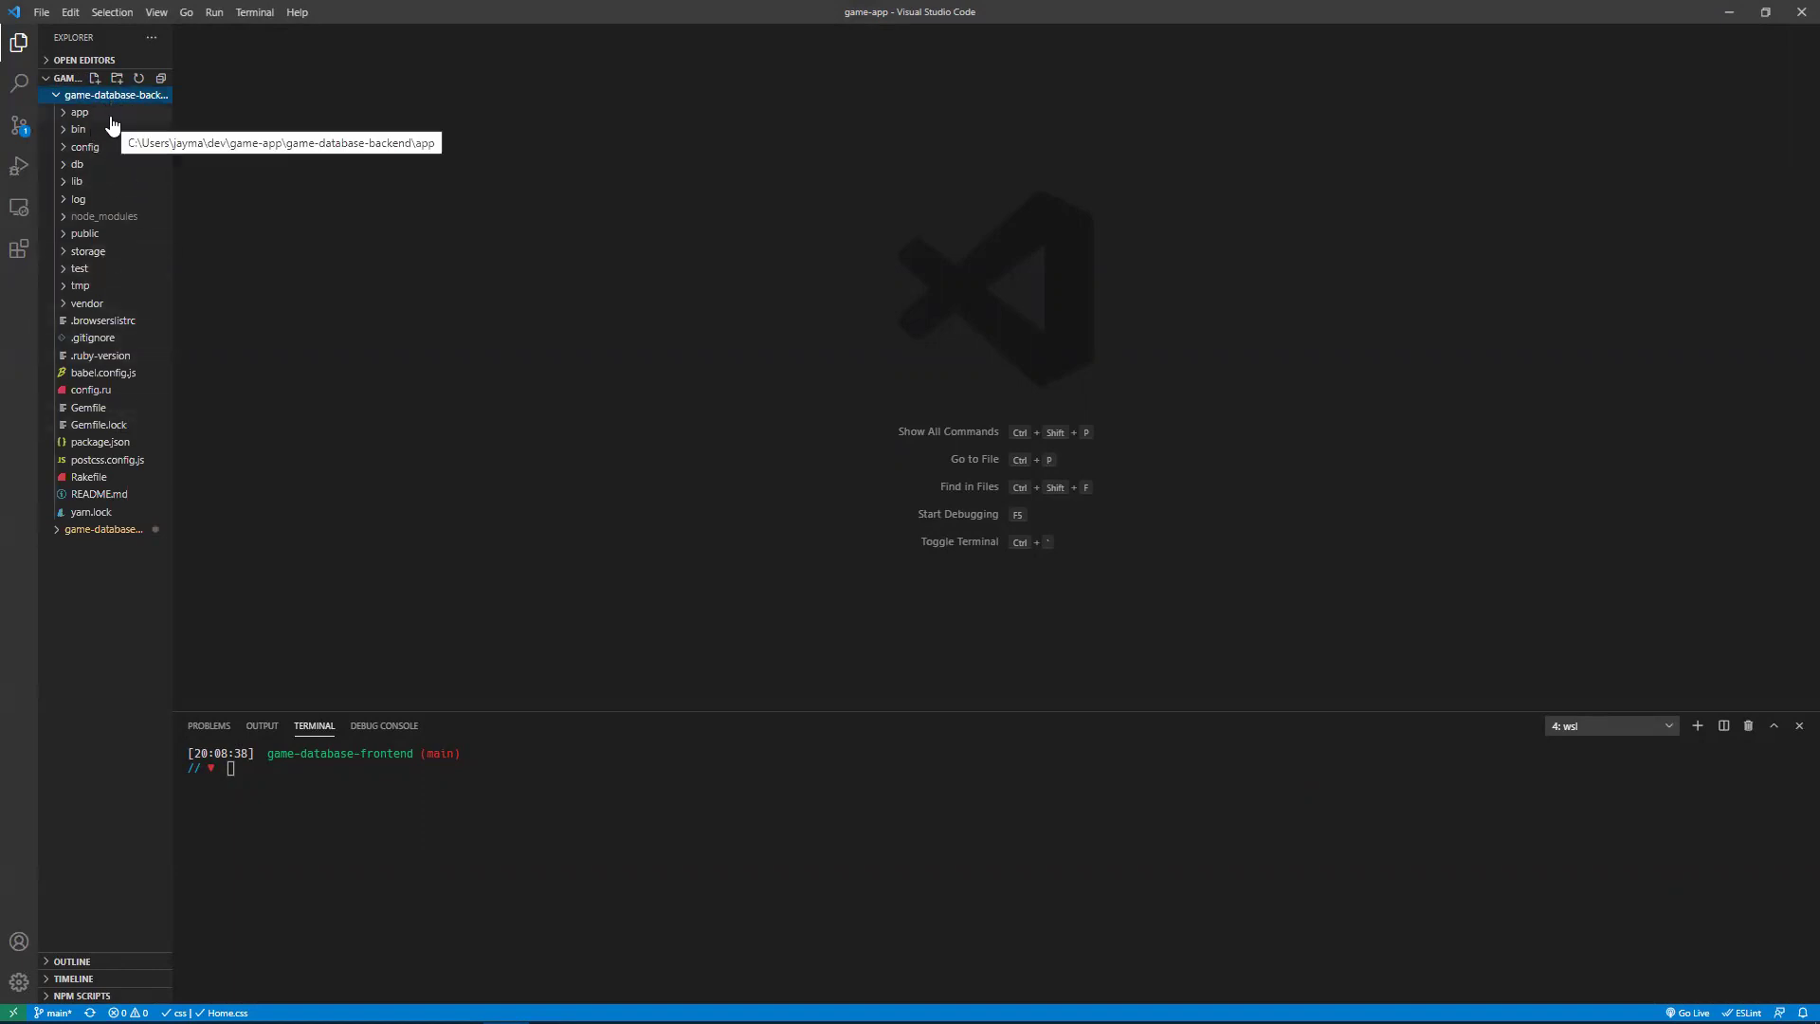
- Browse the backend's app and config folders, collapse the backend, and expand game-database-frontend
left_click(112, 116)
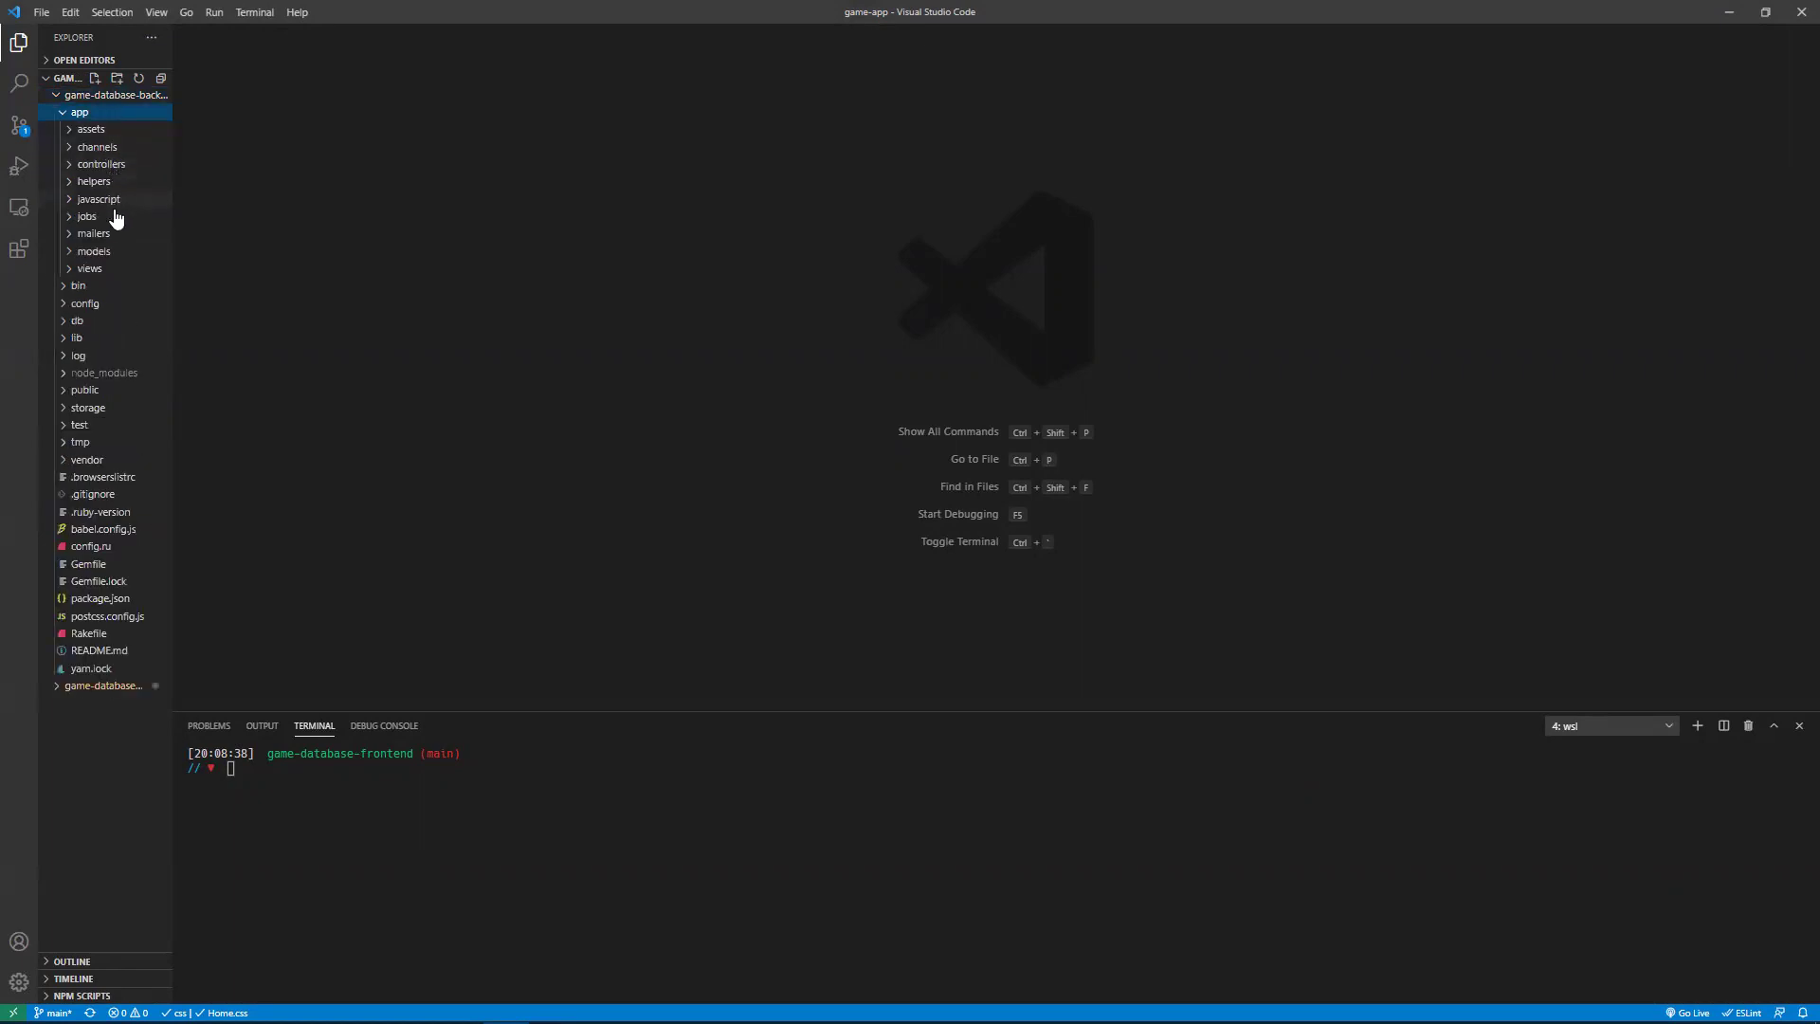
left_click(96, 309)
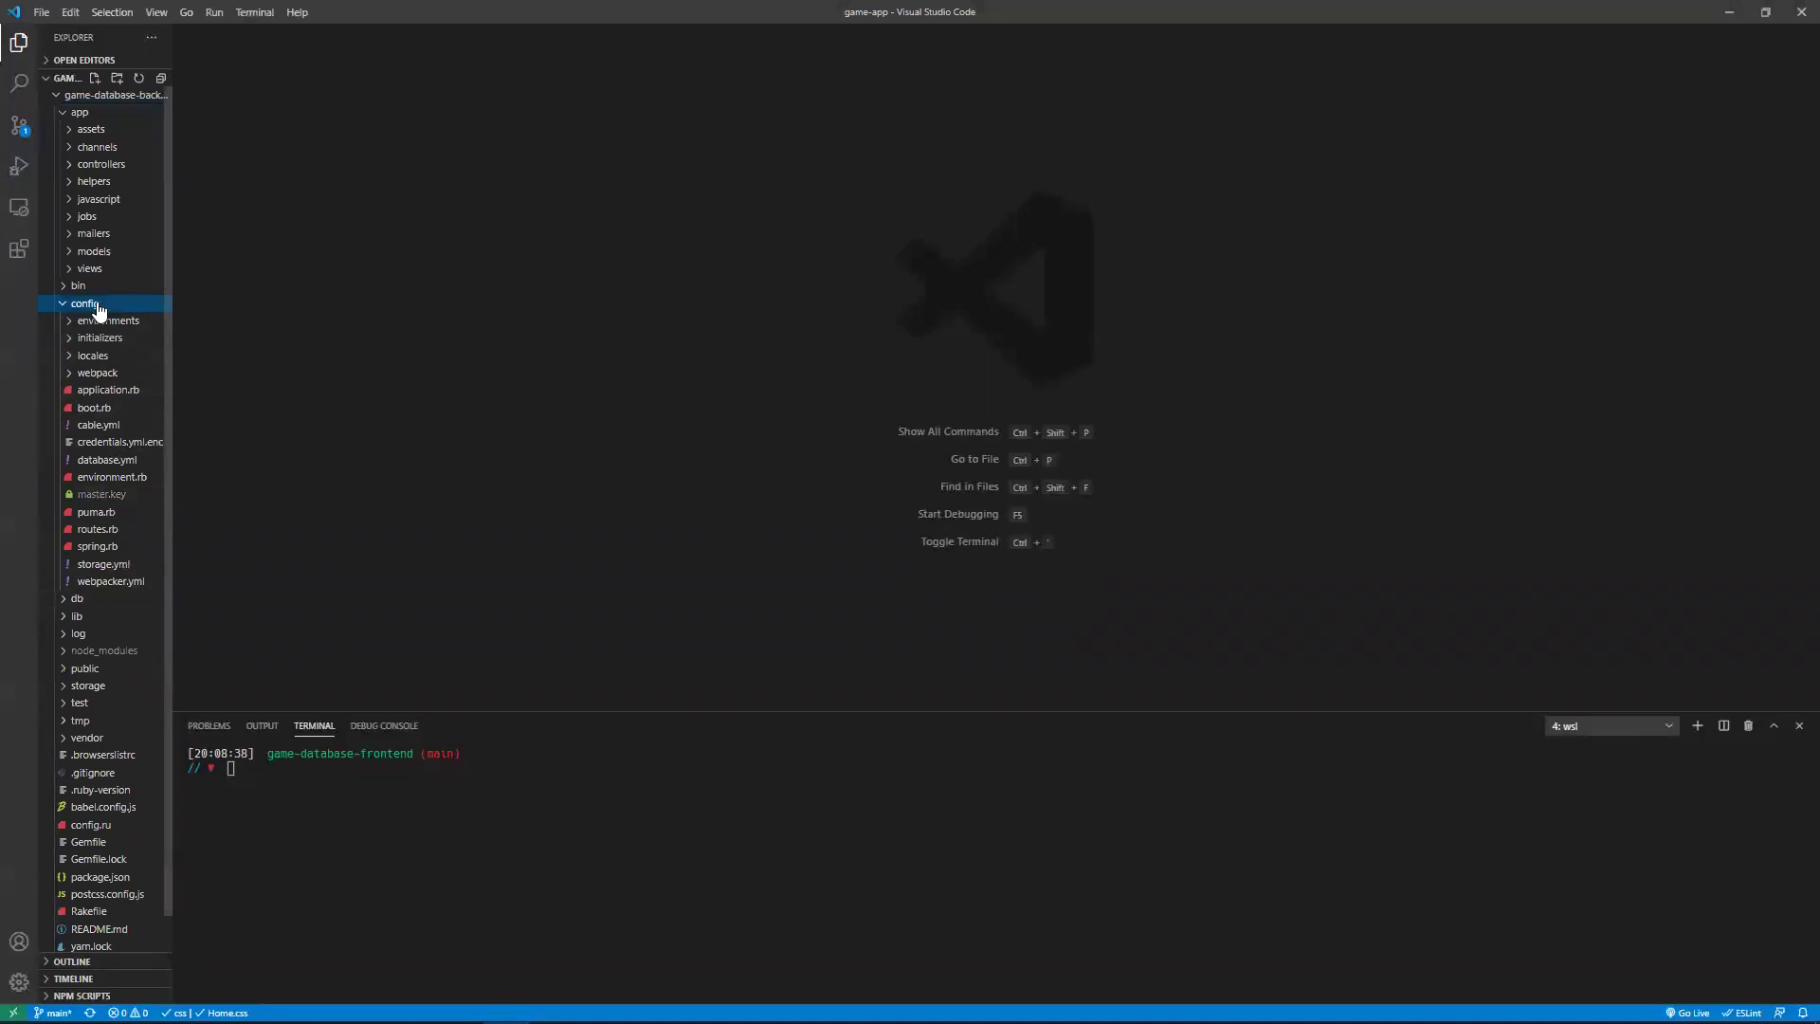
left_click(98, 307)
left_click(111, 109)
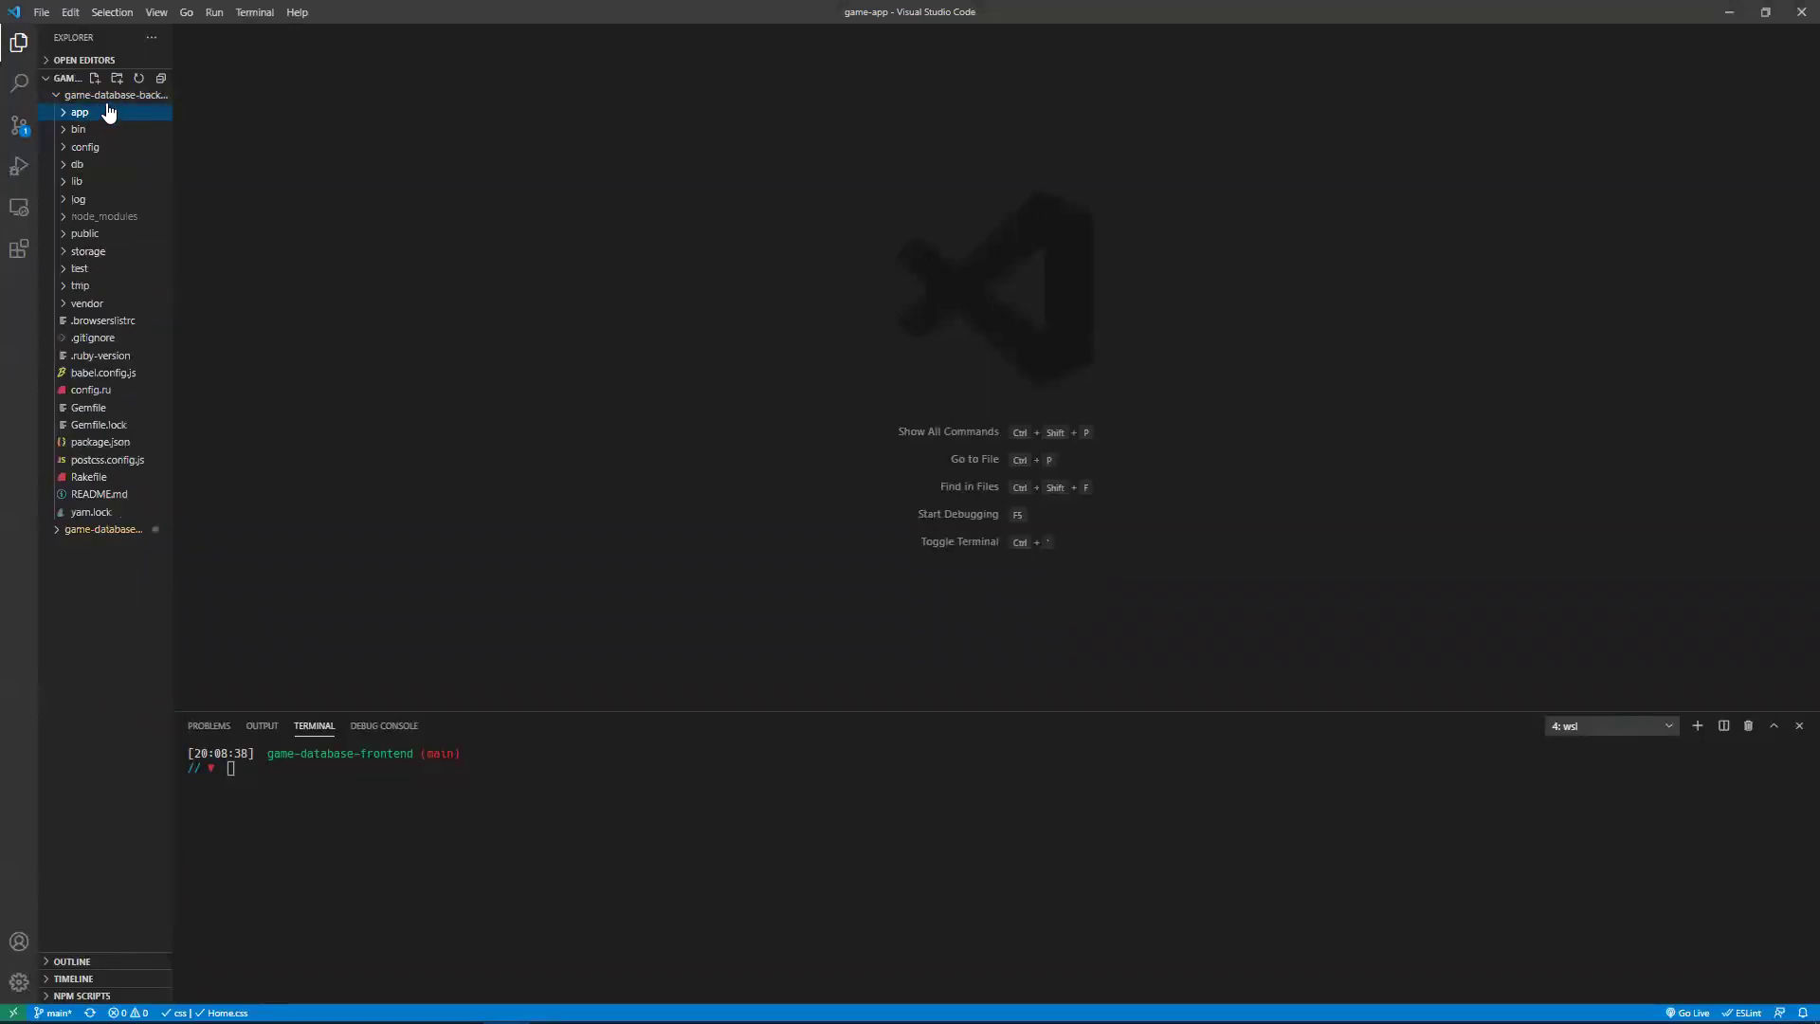
left_click(116, 98)
left_click(112, 114)
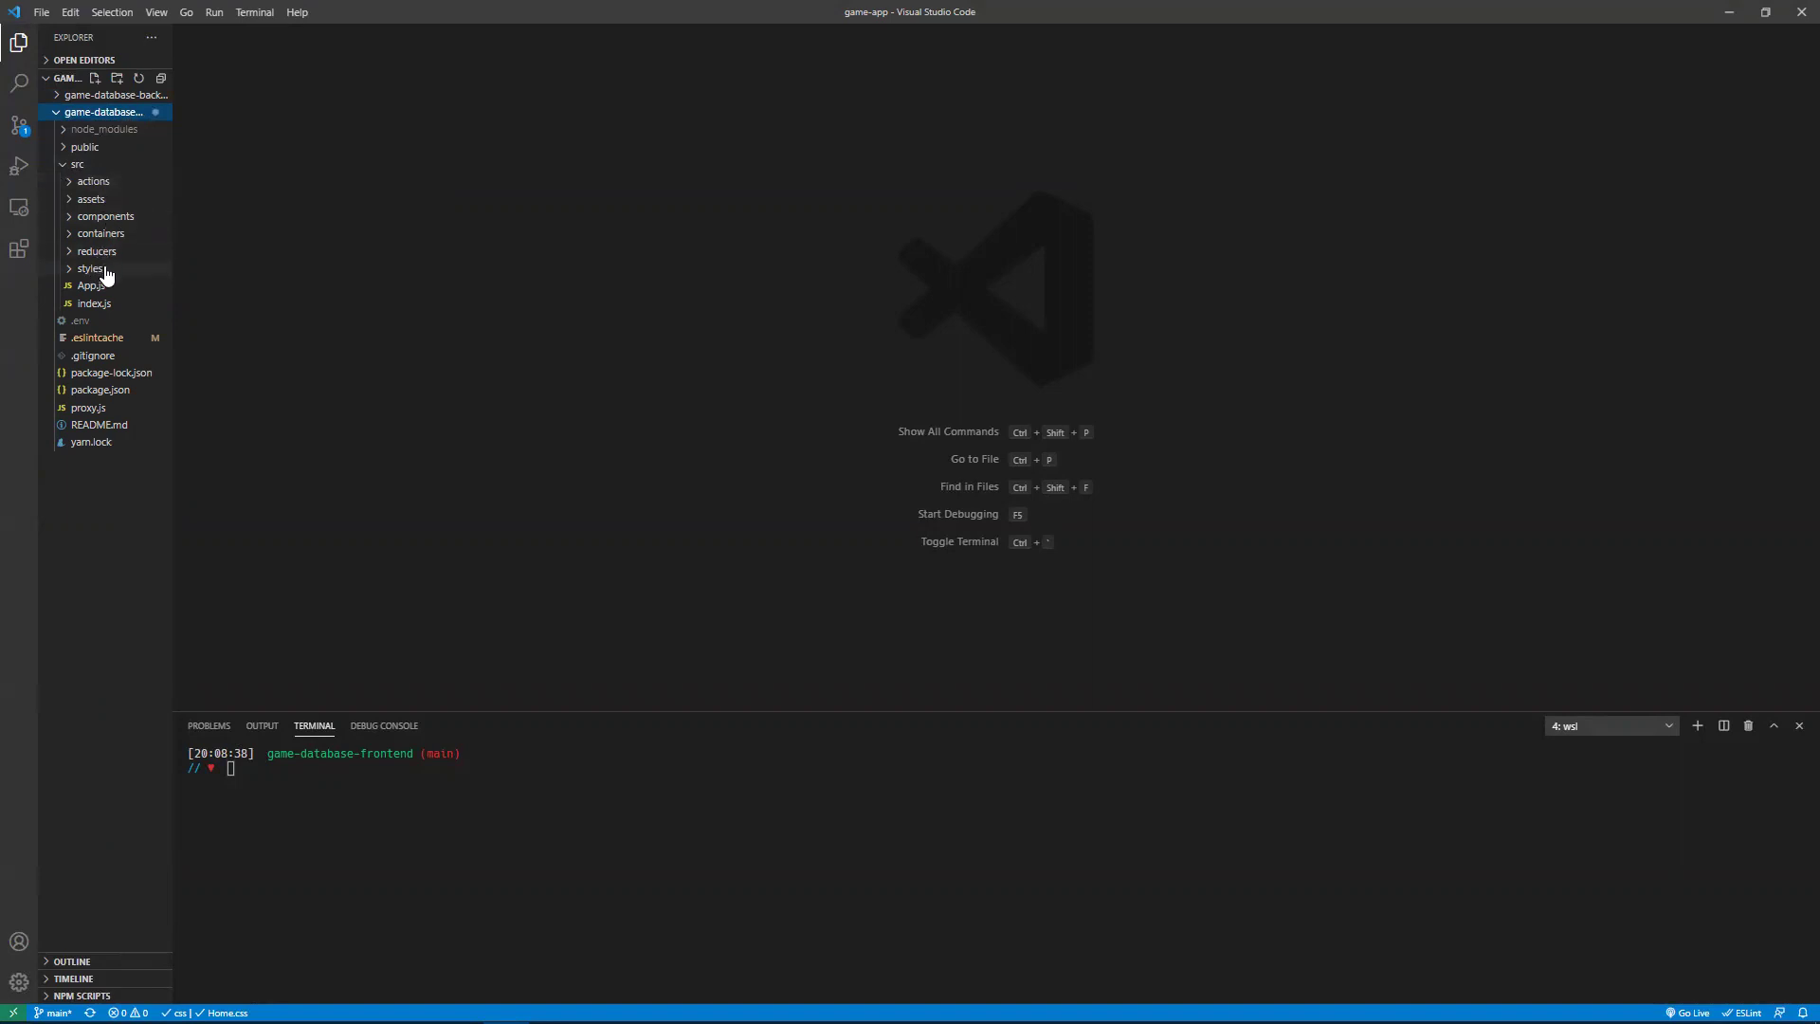
- Look through the frontend's components and containers folders, then collapse them
left_click(123, 218)
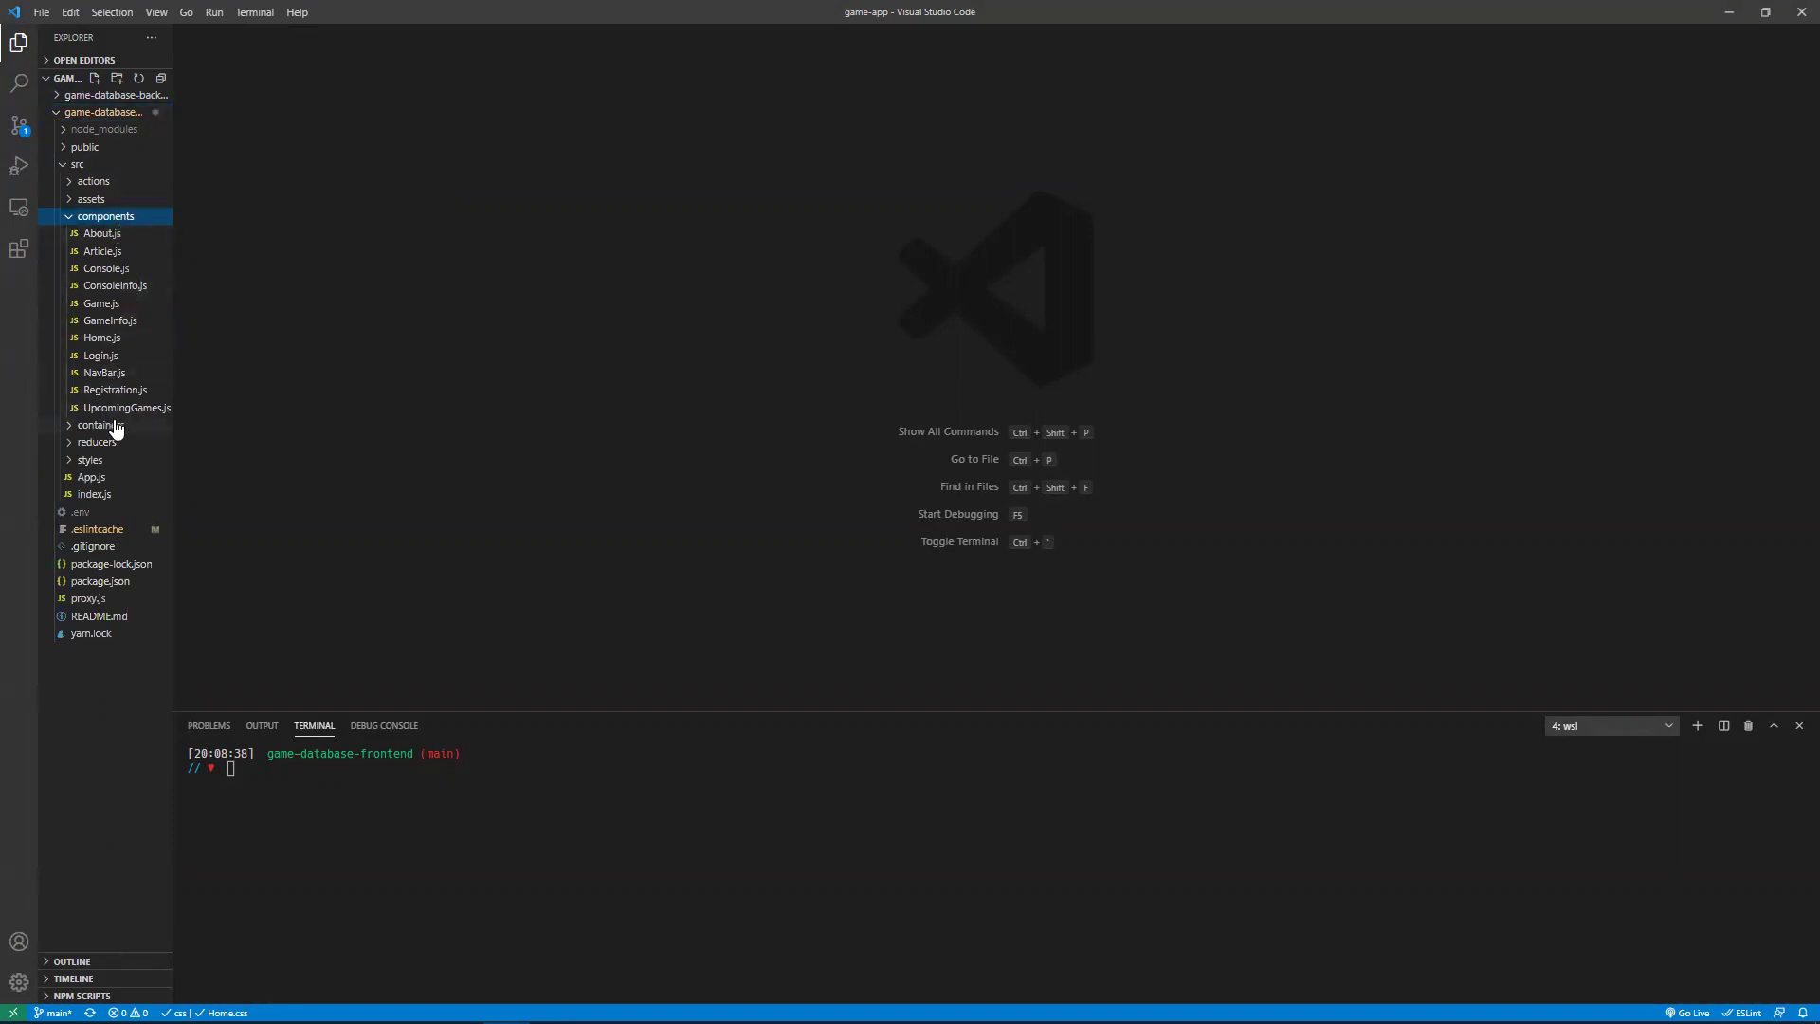
left_click(114, 425)
left_click(117, 426)
left_click(132, 217)
- Peek into the assets and actions folders, then collapse src and game-database-frontend
left_click(123, 200)
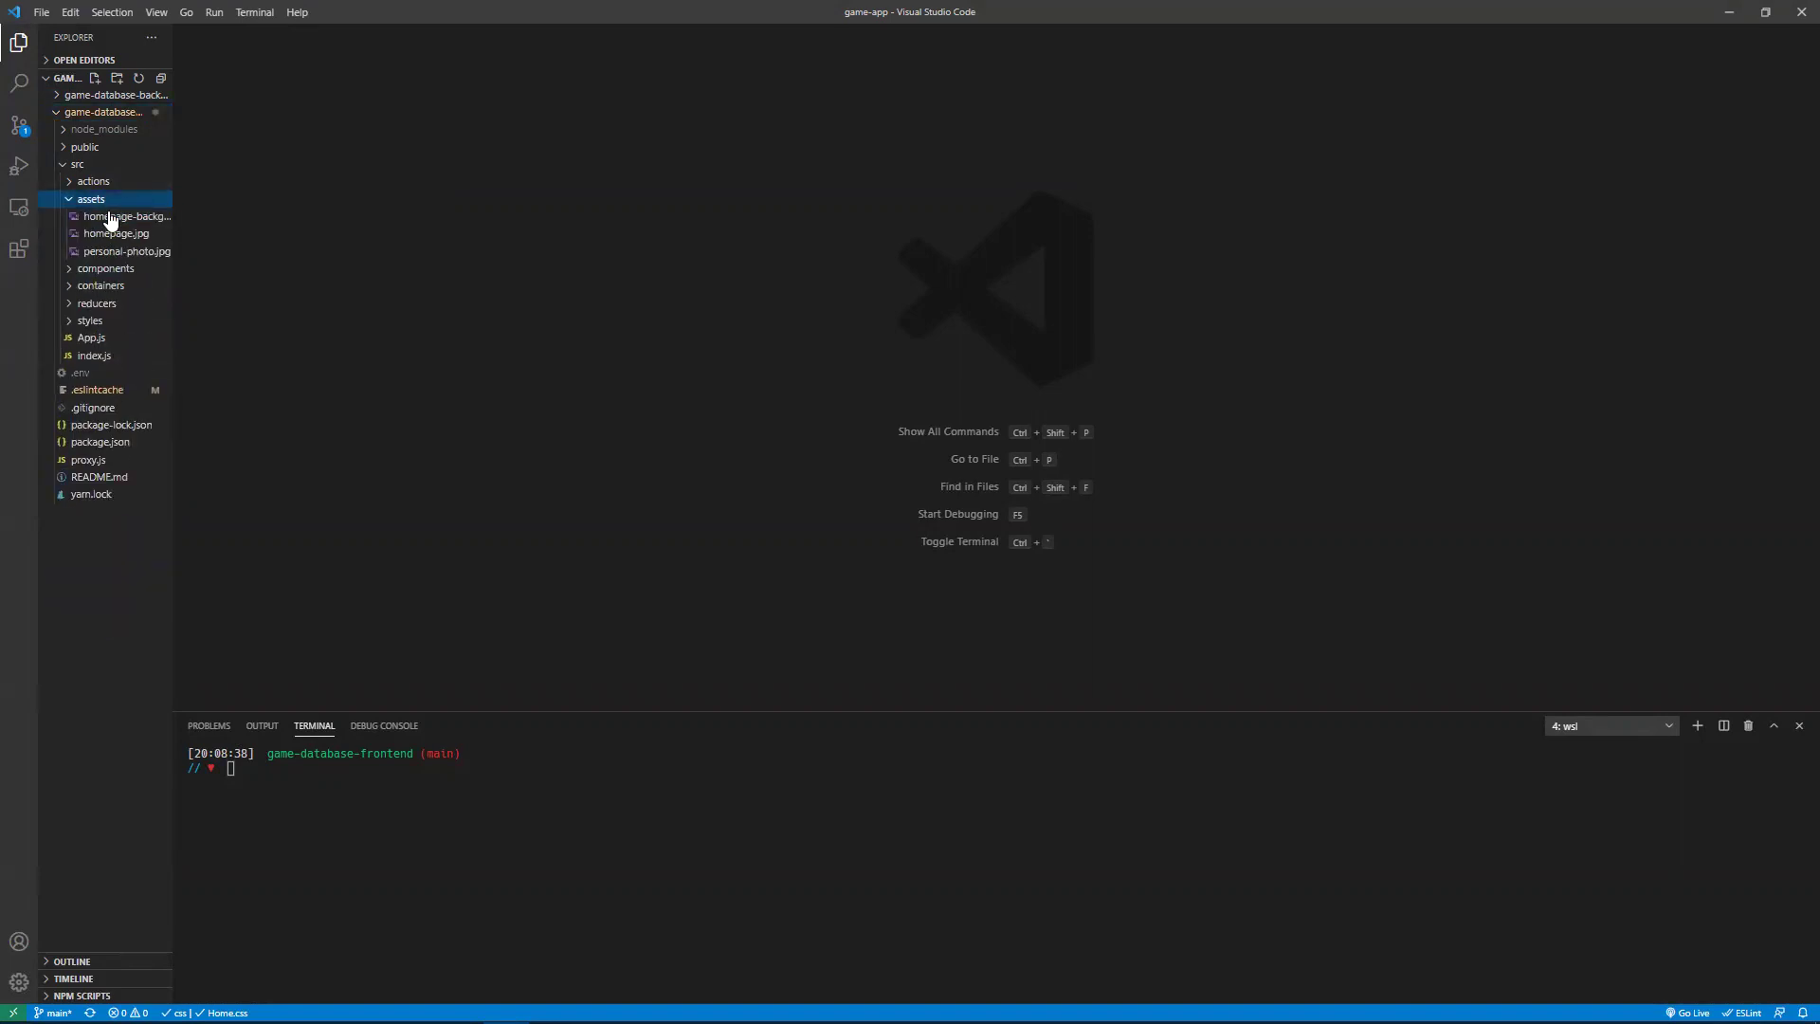
left_click(119, 200)
left_click(122, 181)
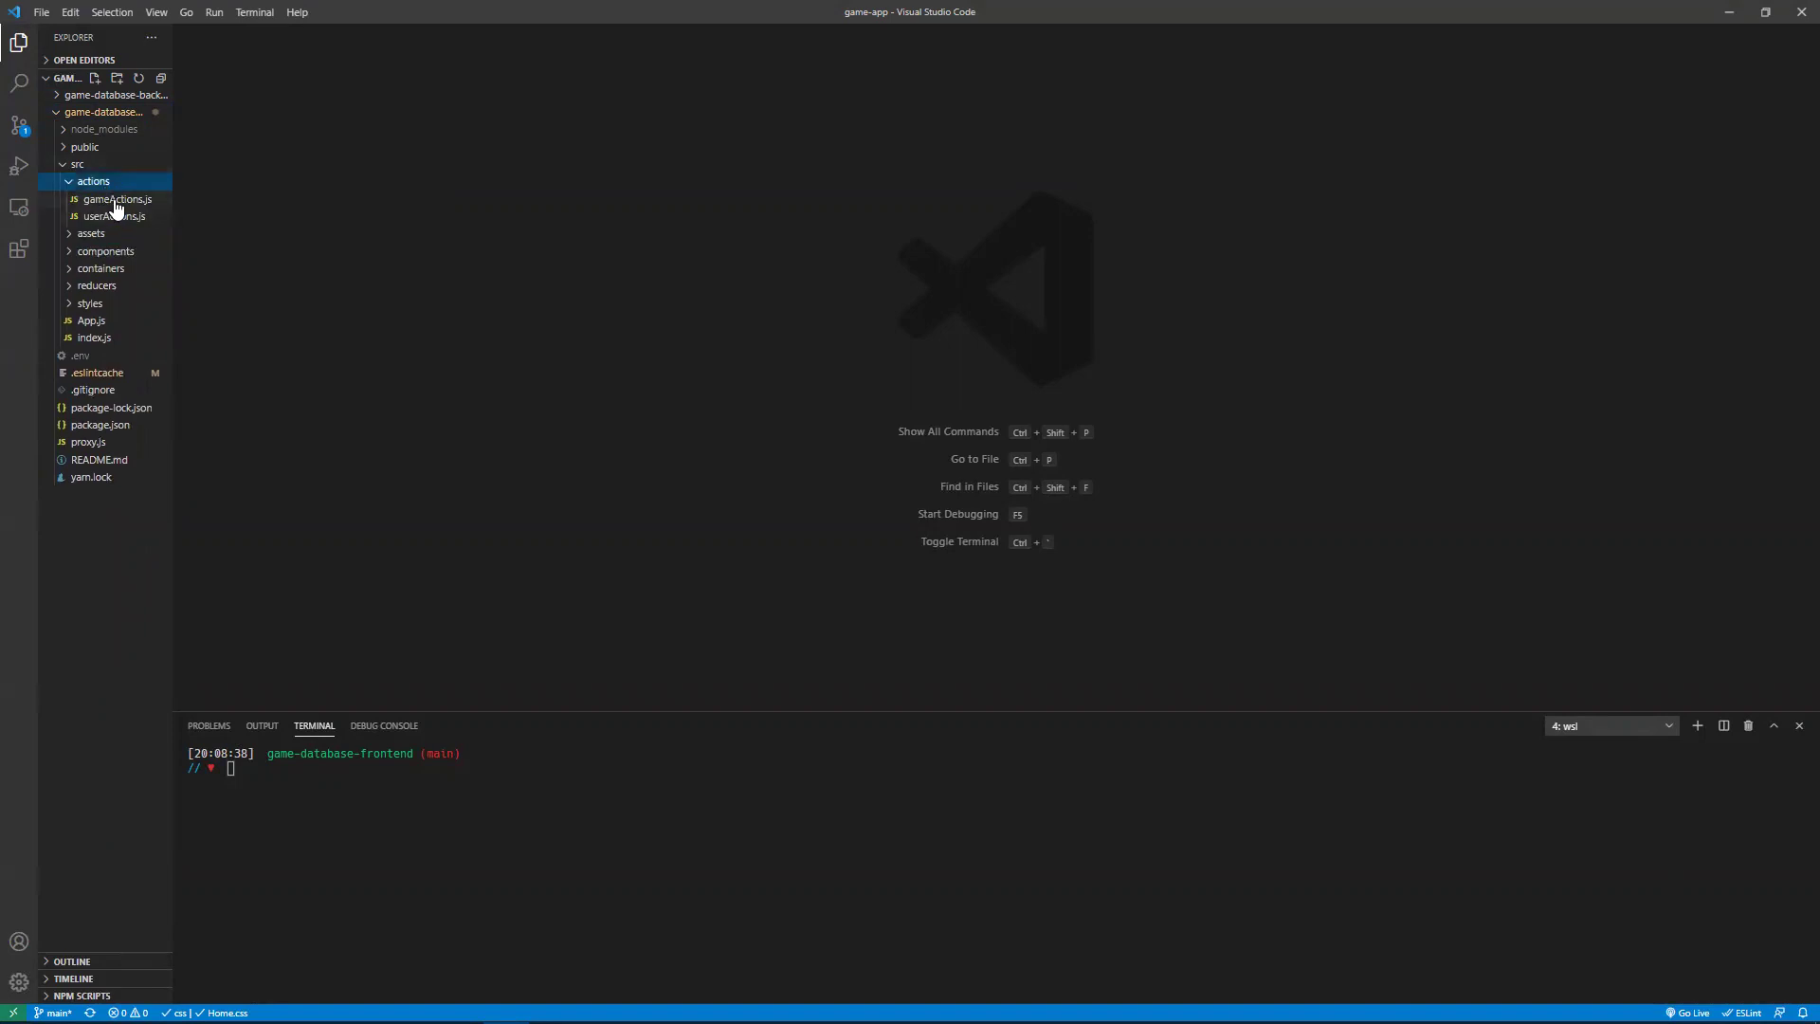
left_click(123, 181)
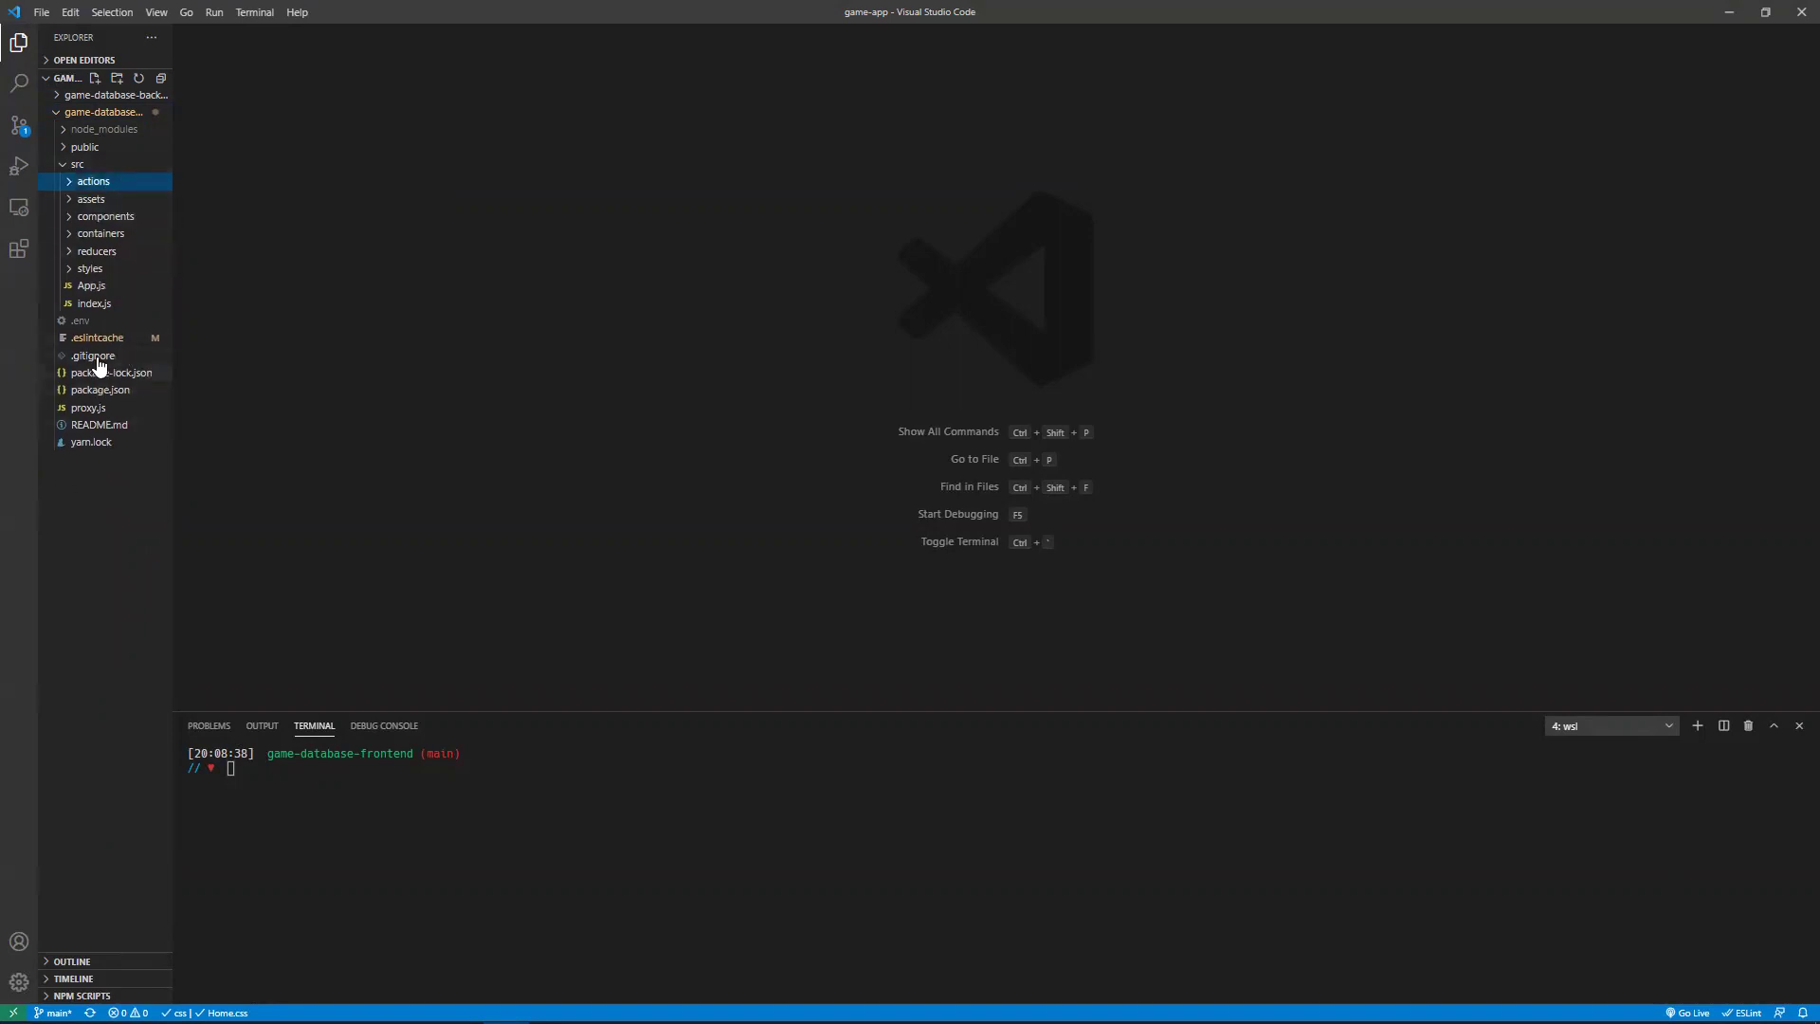
left_click(107, 165)
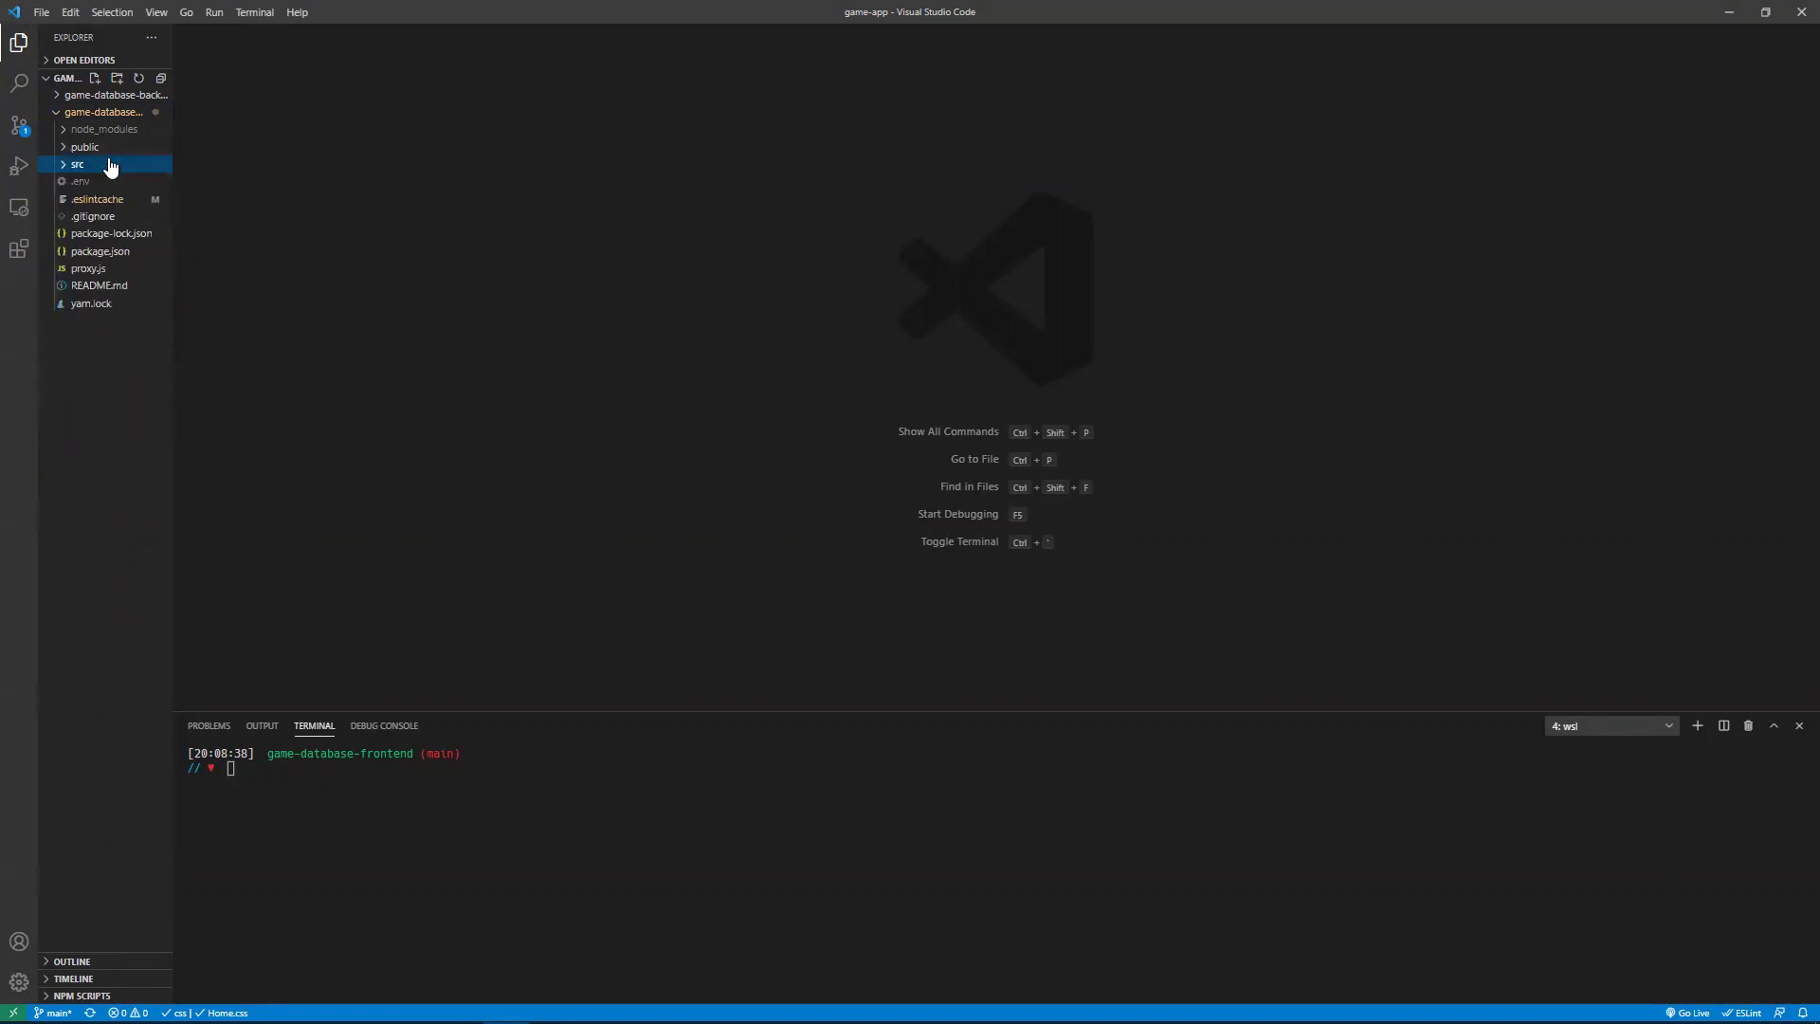
left_click(105, 113)
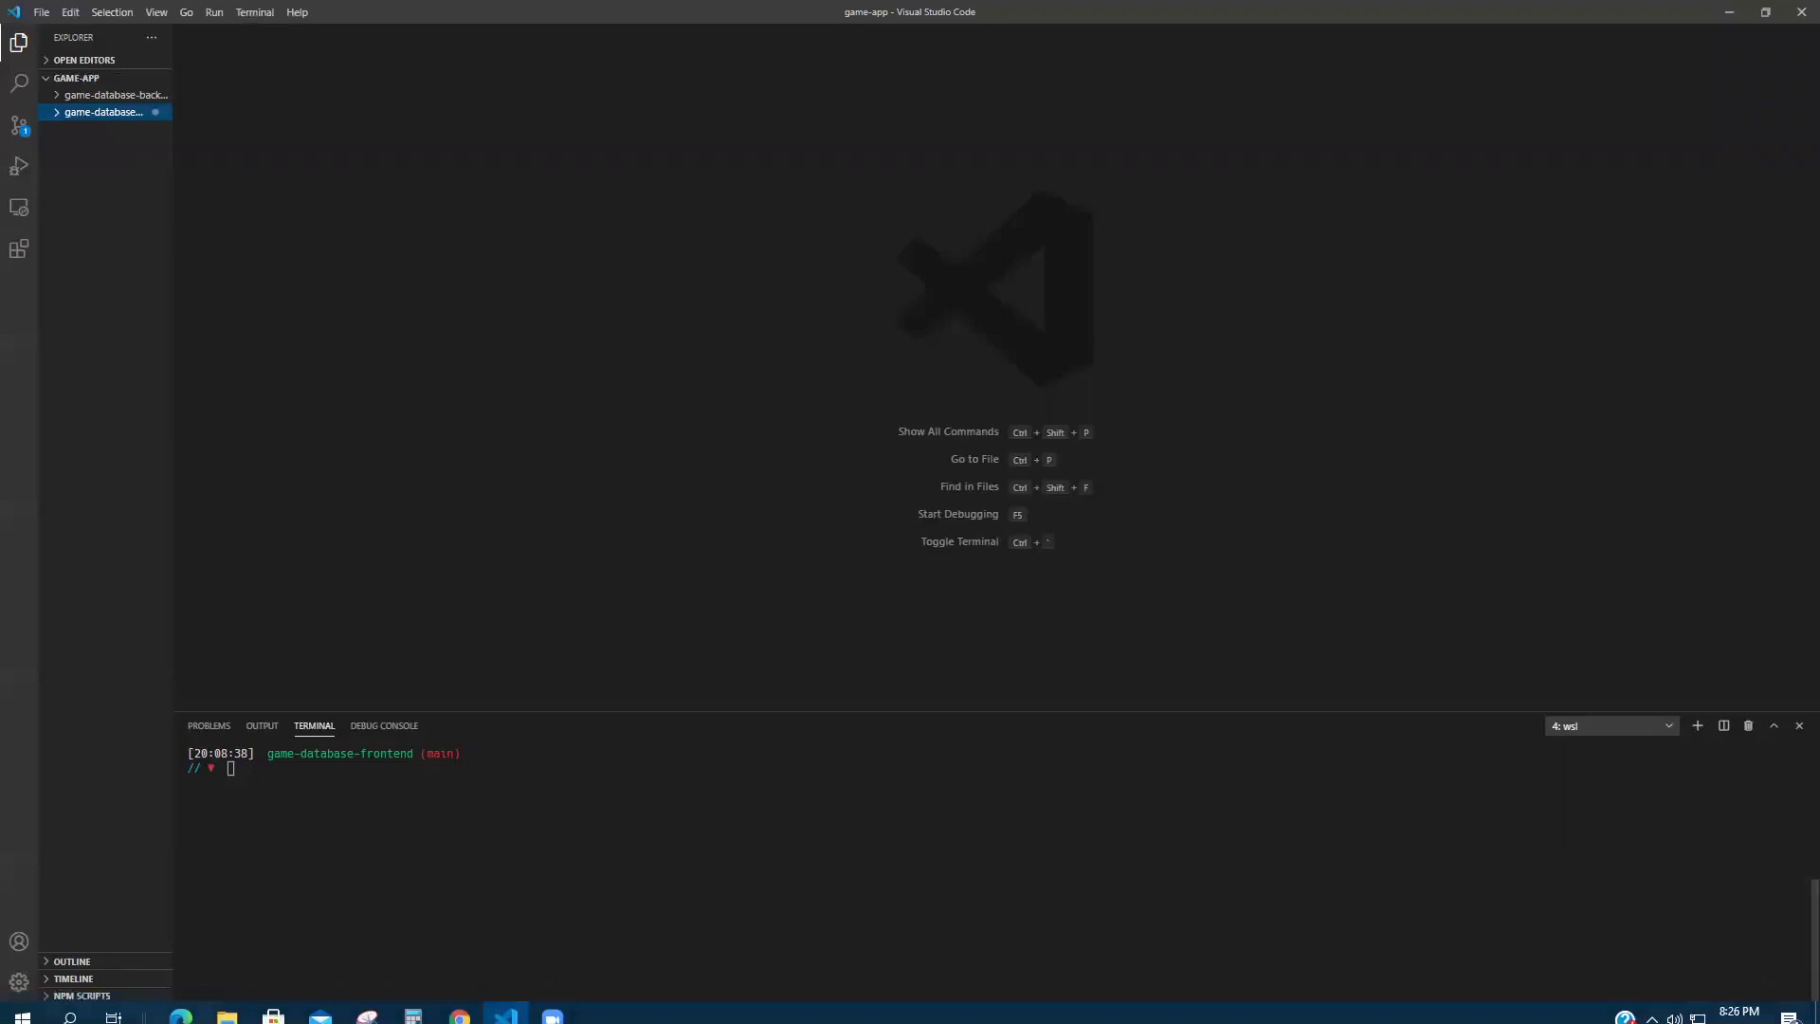
- Bring the running Game Database app in Chrome forward, maximize it, and scroll the home page
left_click(460, 1013)
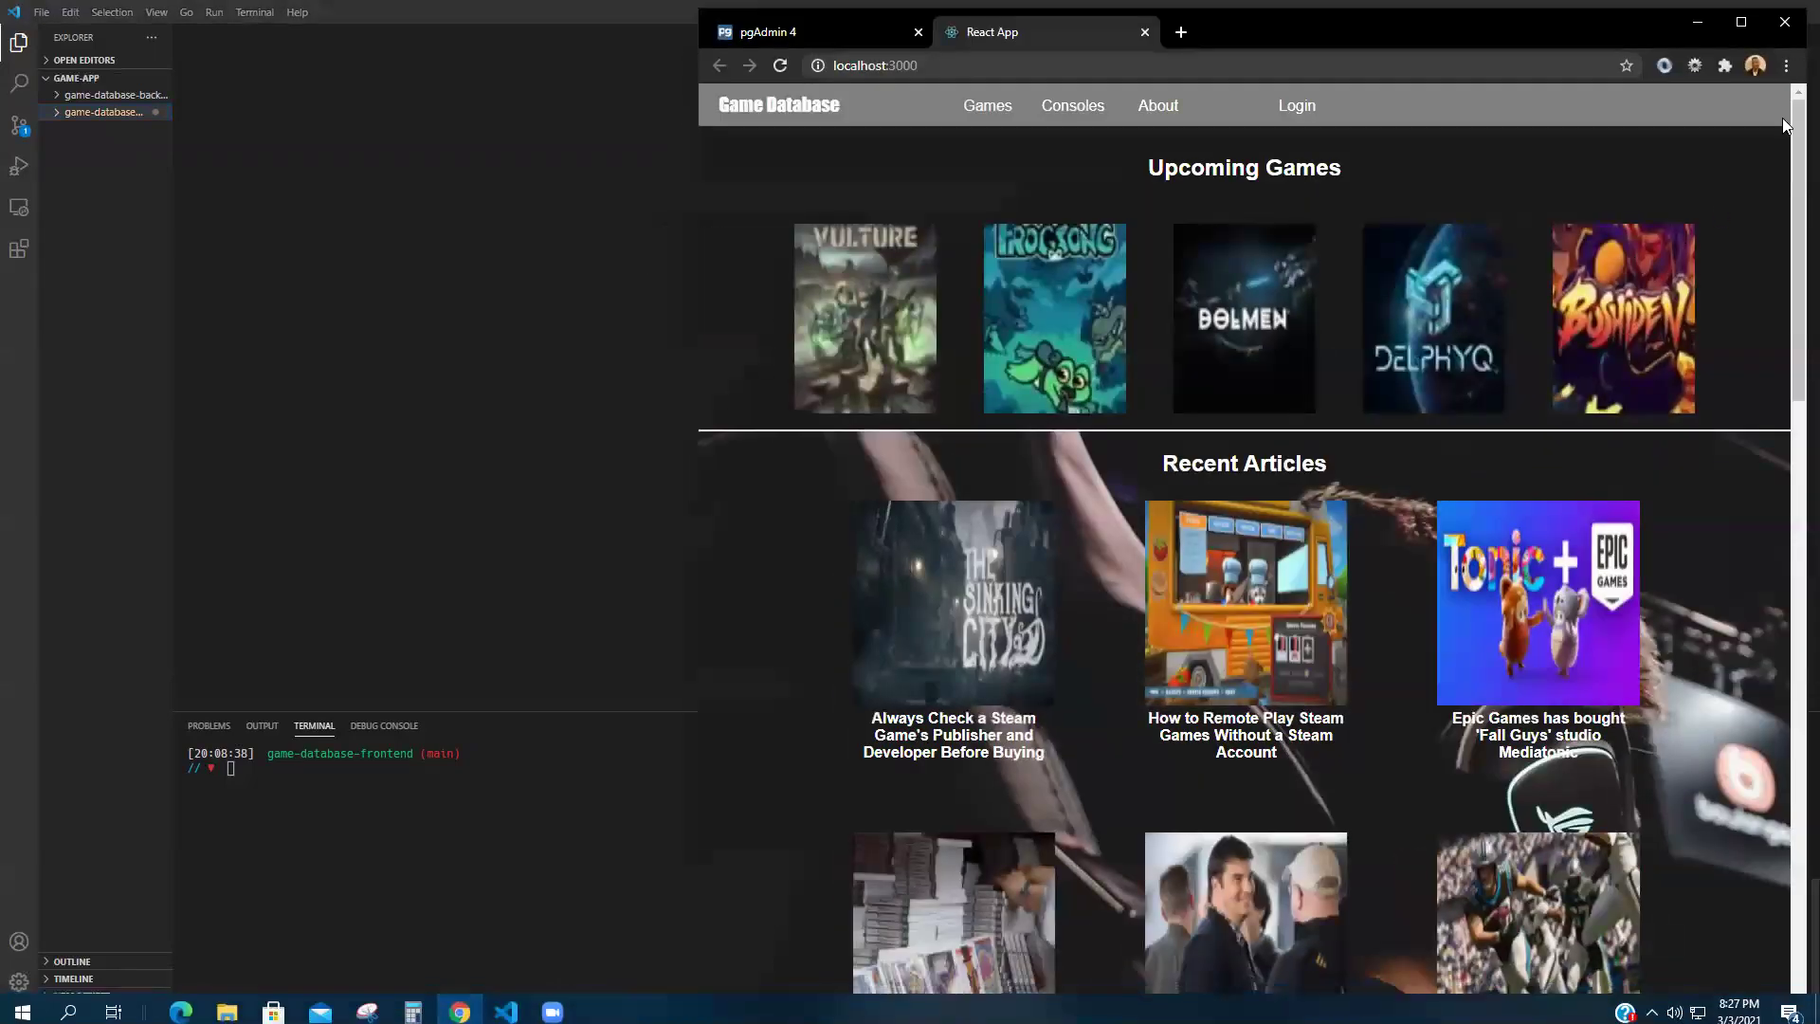
left_click(1730, 31)
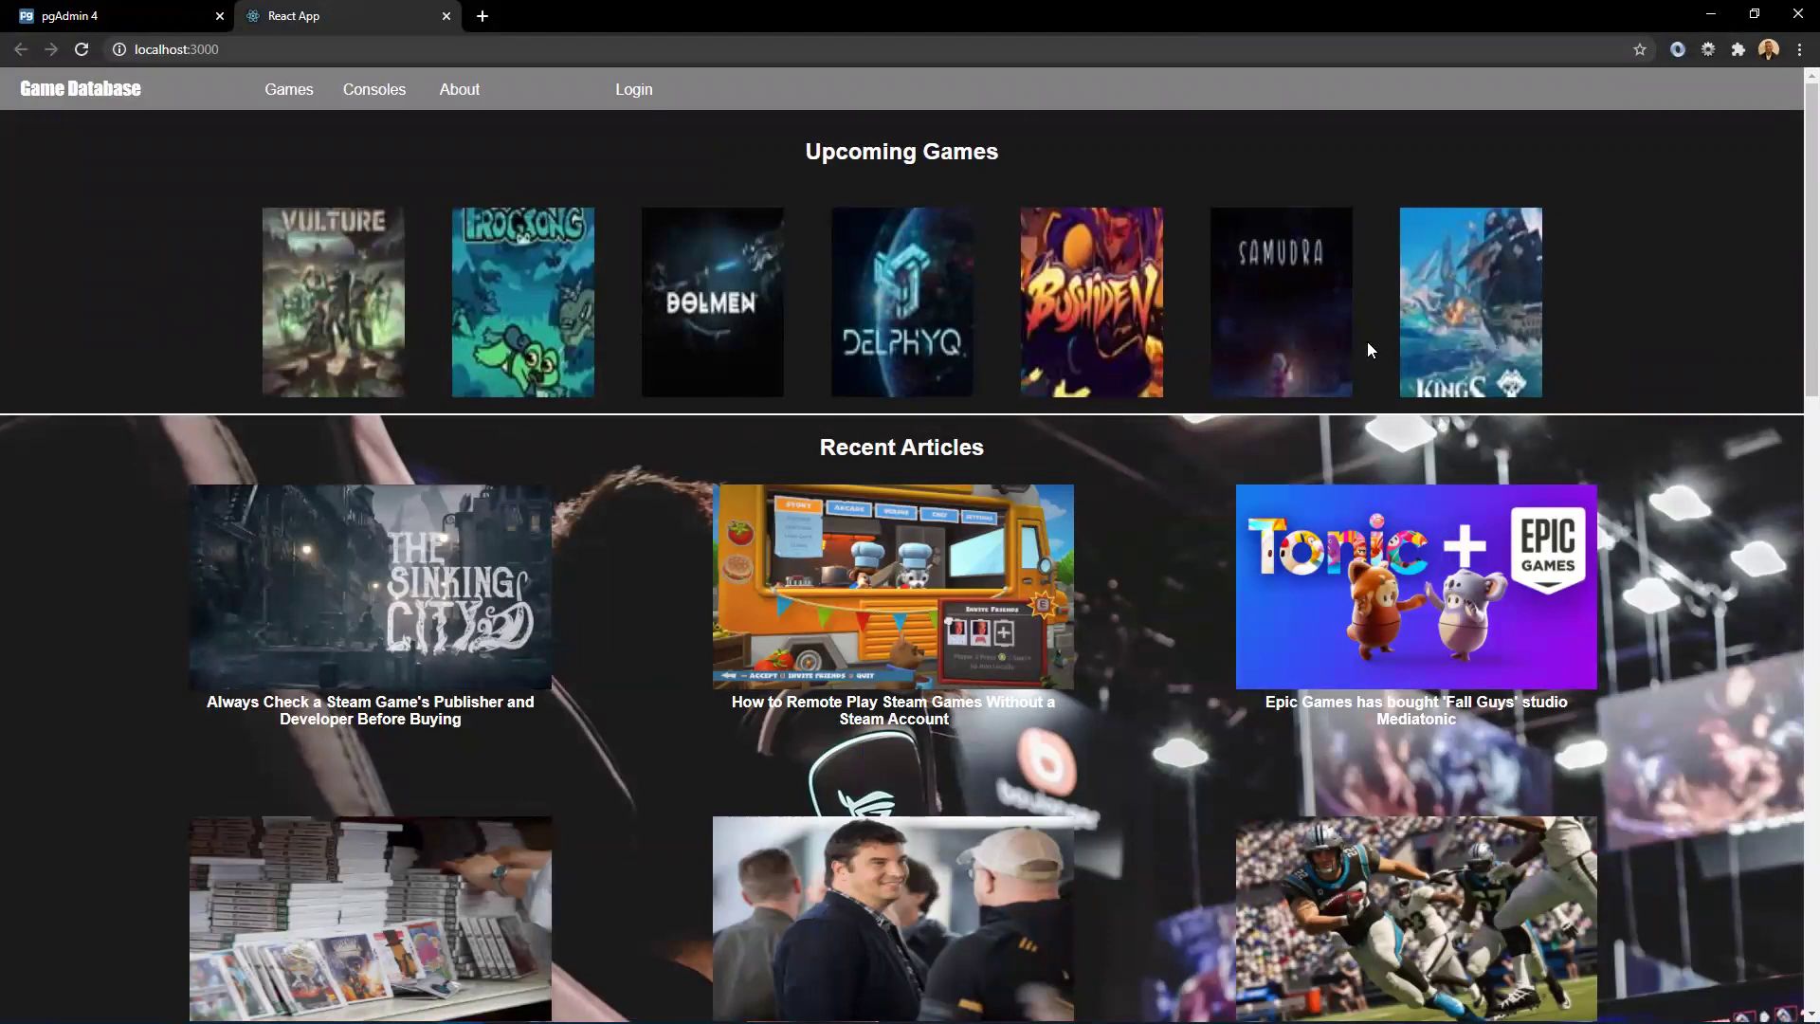
scroll(601, 478, "down", 2)
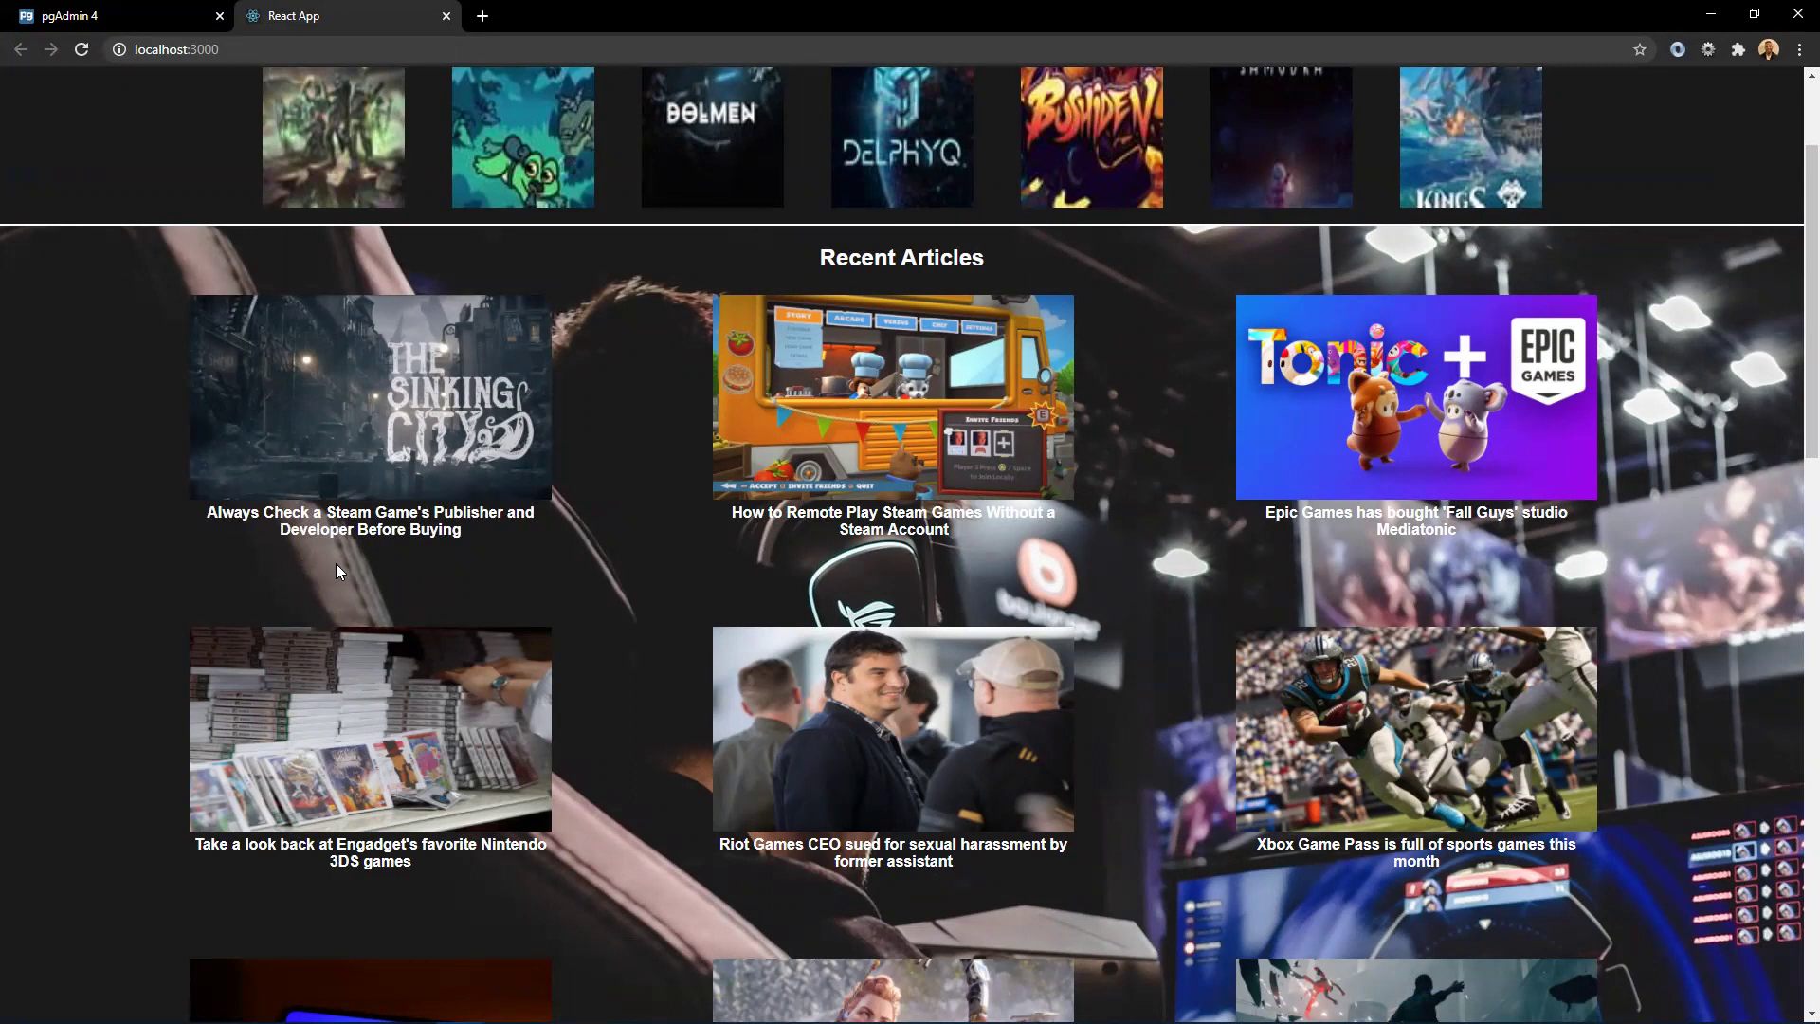
scroll(572, 489, "down", 1)
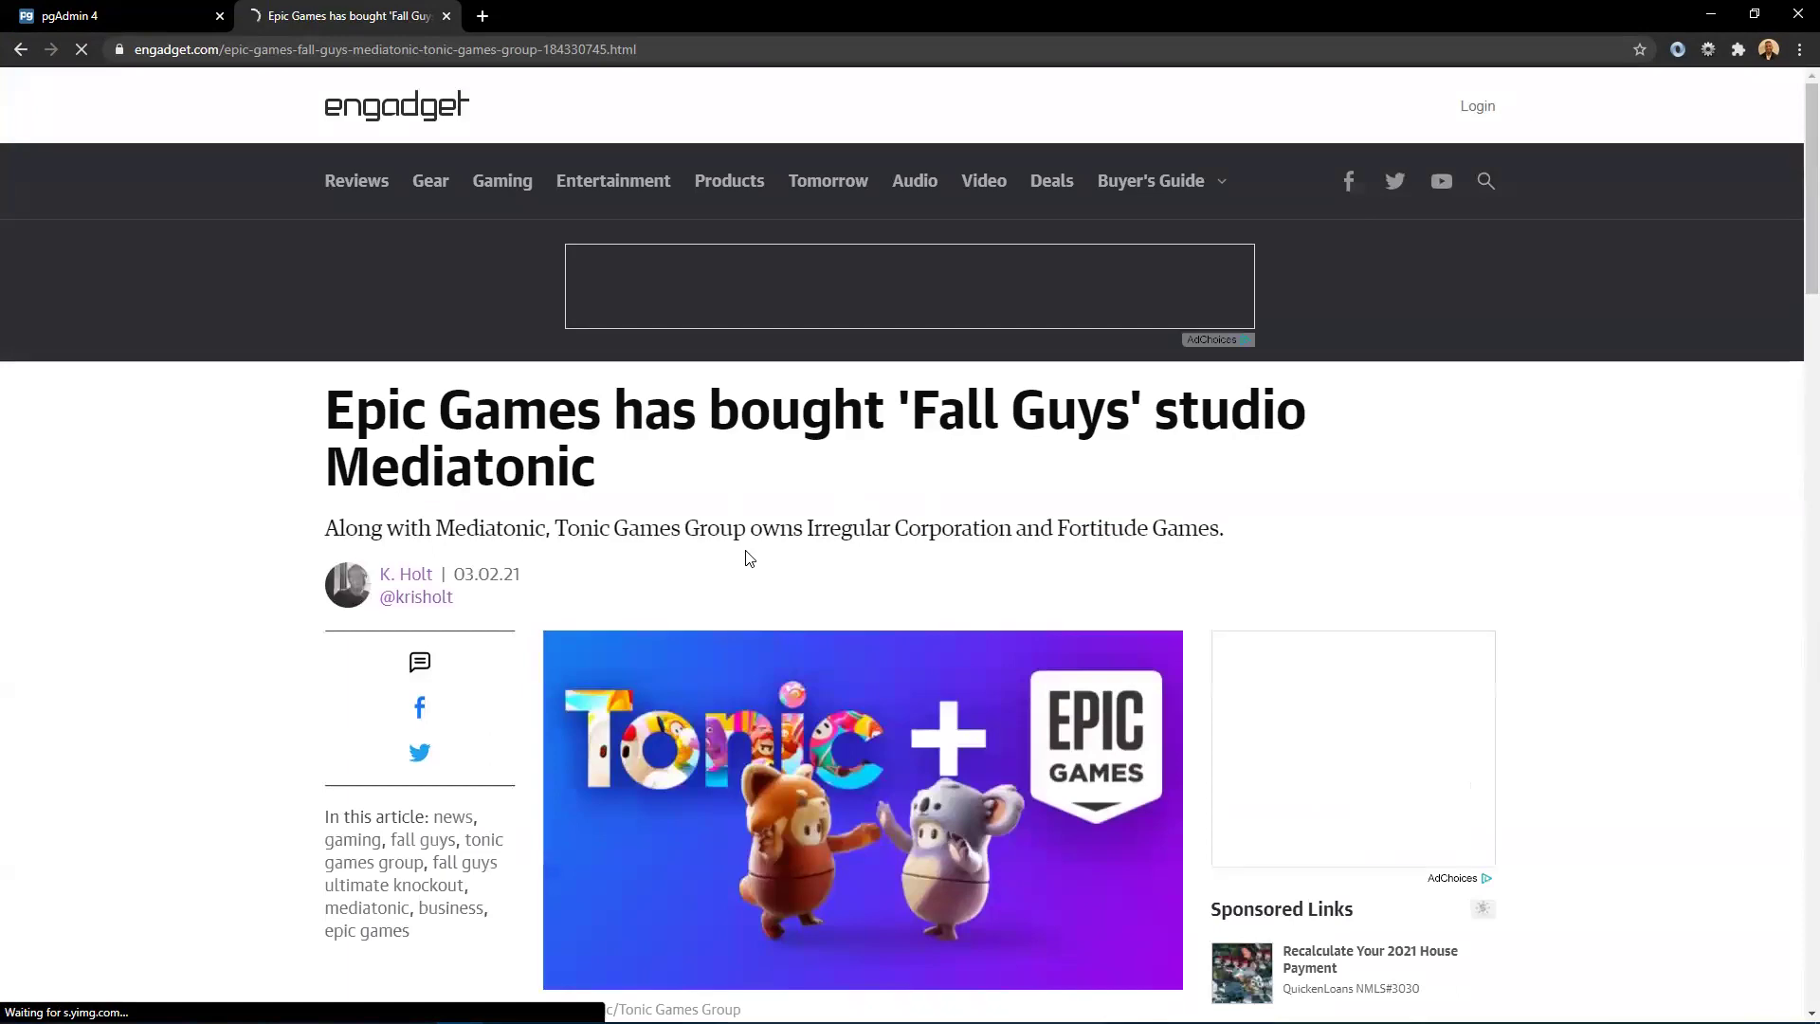
scroll(743, 537, "down", 3)
scroll(743, 537, "down", 7)
- Go back from the article to the home page and scroll to the top
scroll(603, 485, "up", 10)
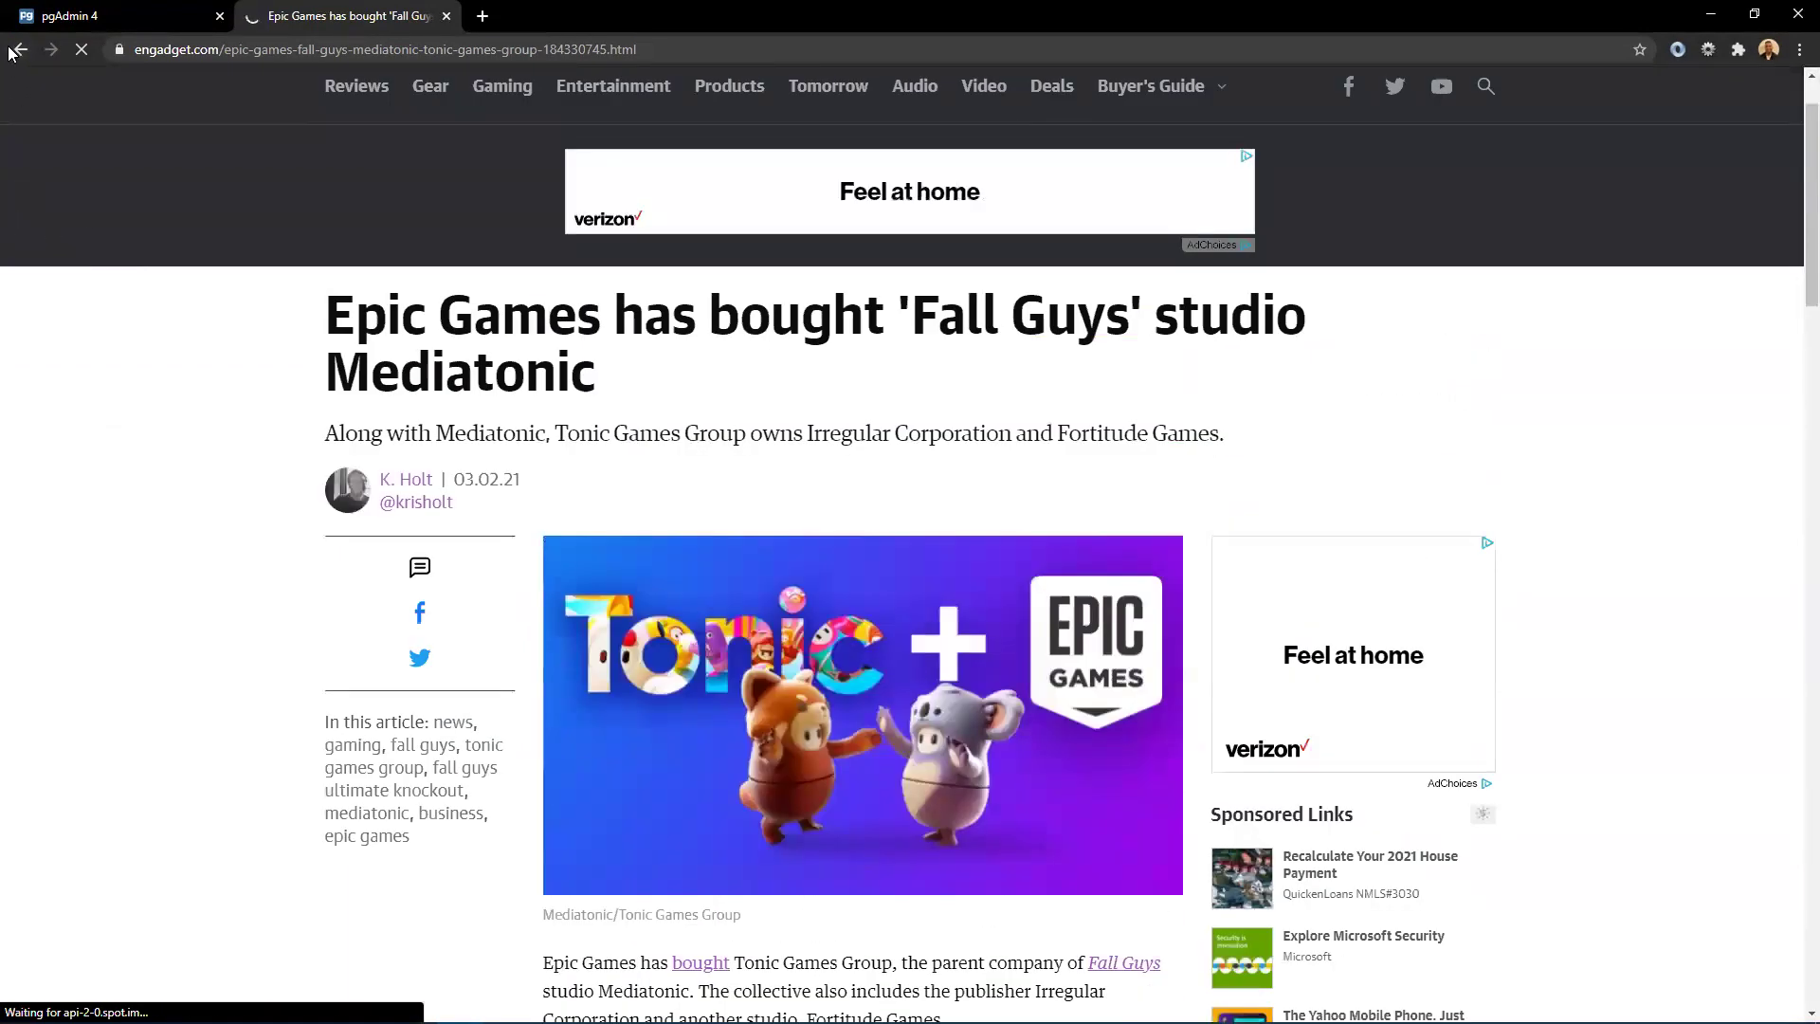
left_click(21, 49)
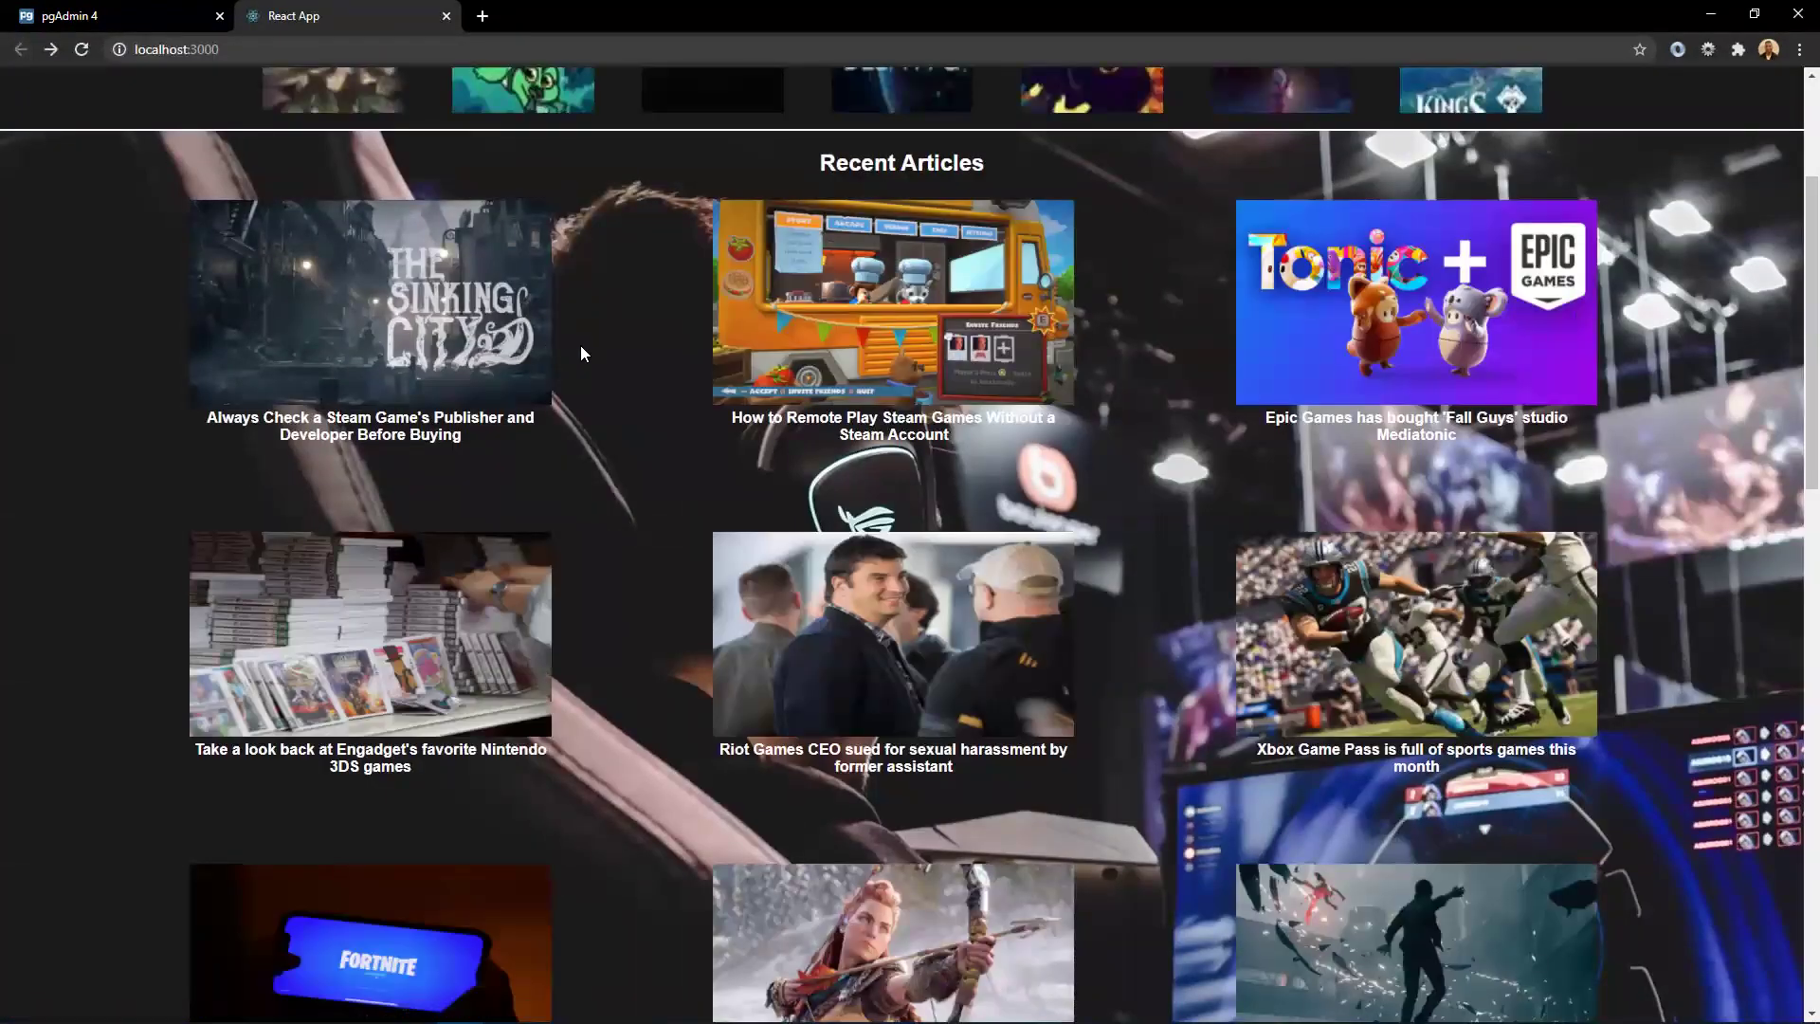
scroll(651, 376, "down", 12)
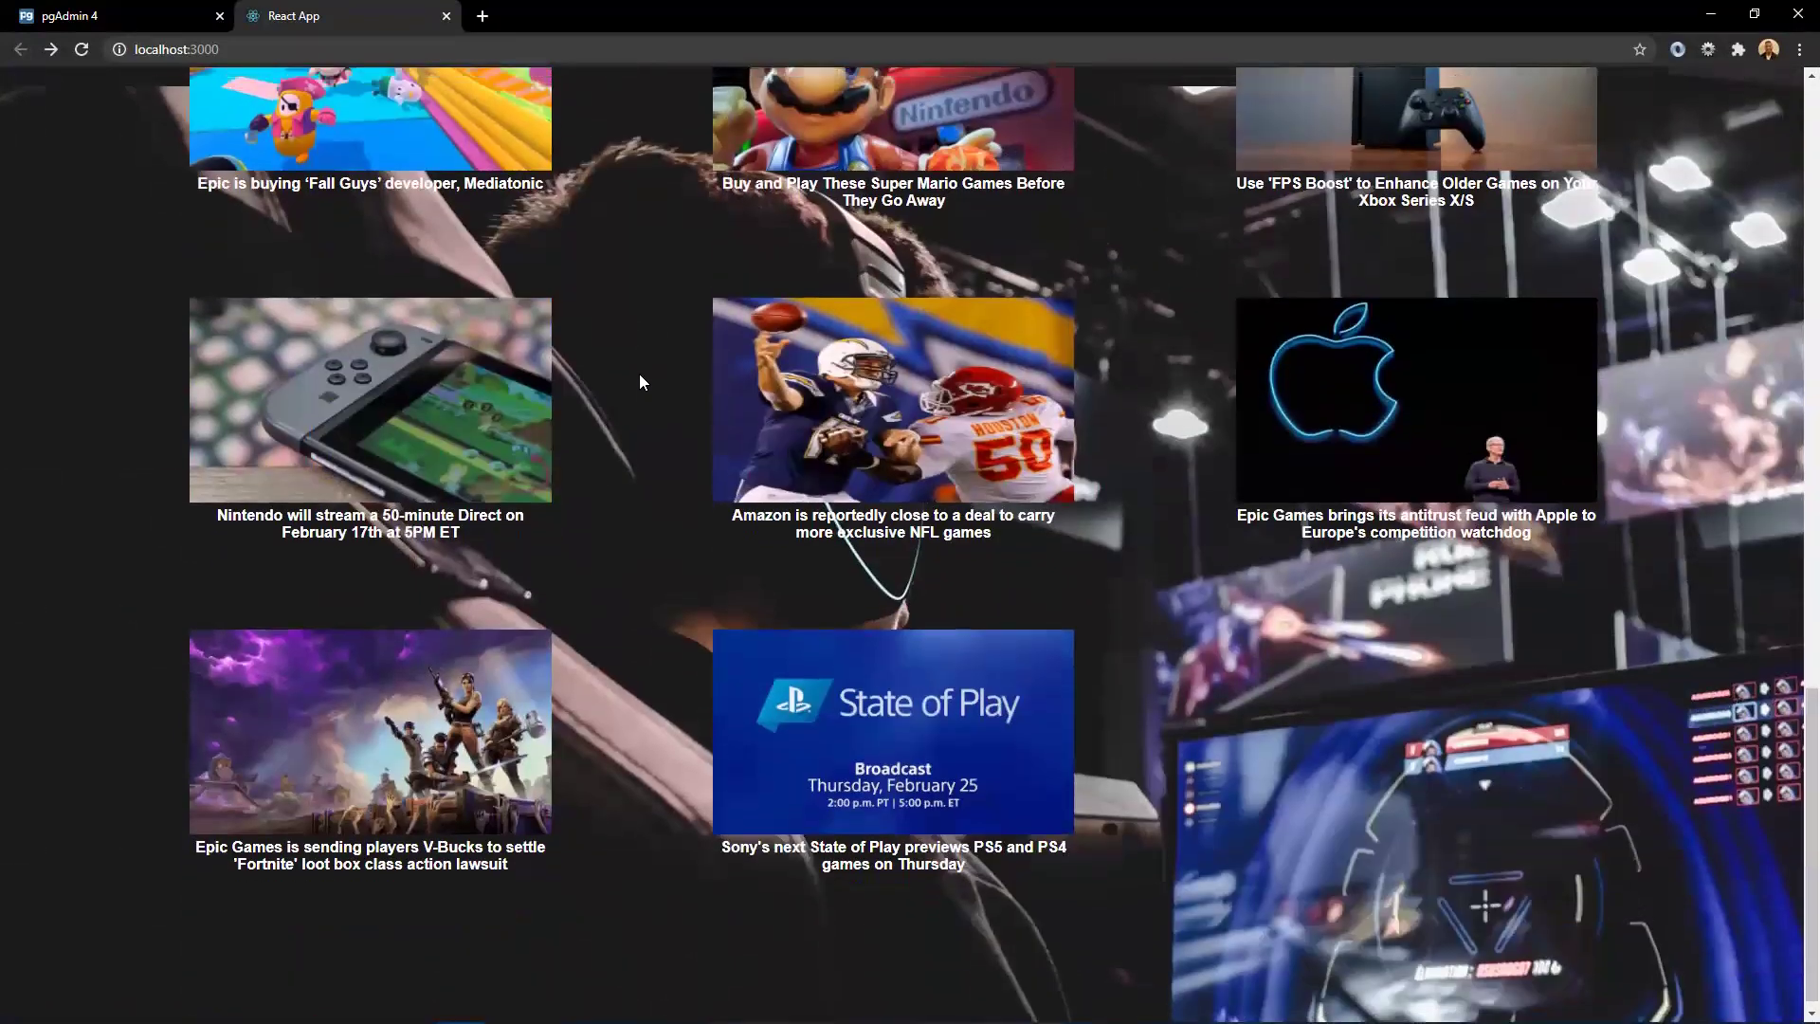
scroll(626, 383, "up", 9)
scroll(621, 391, "up", 8)
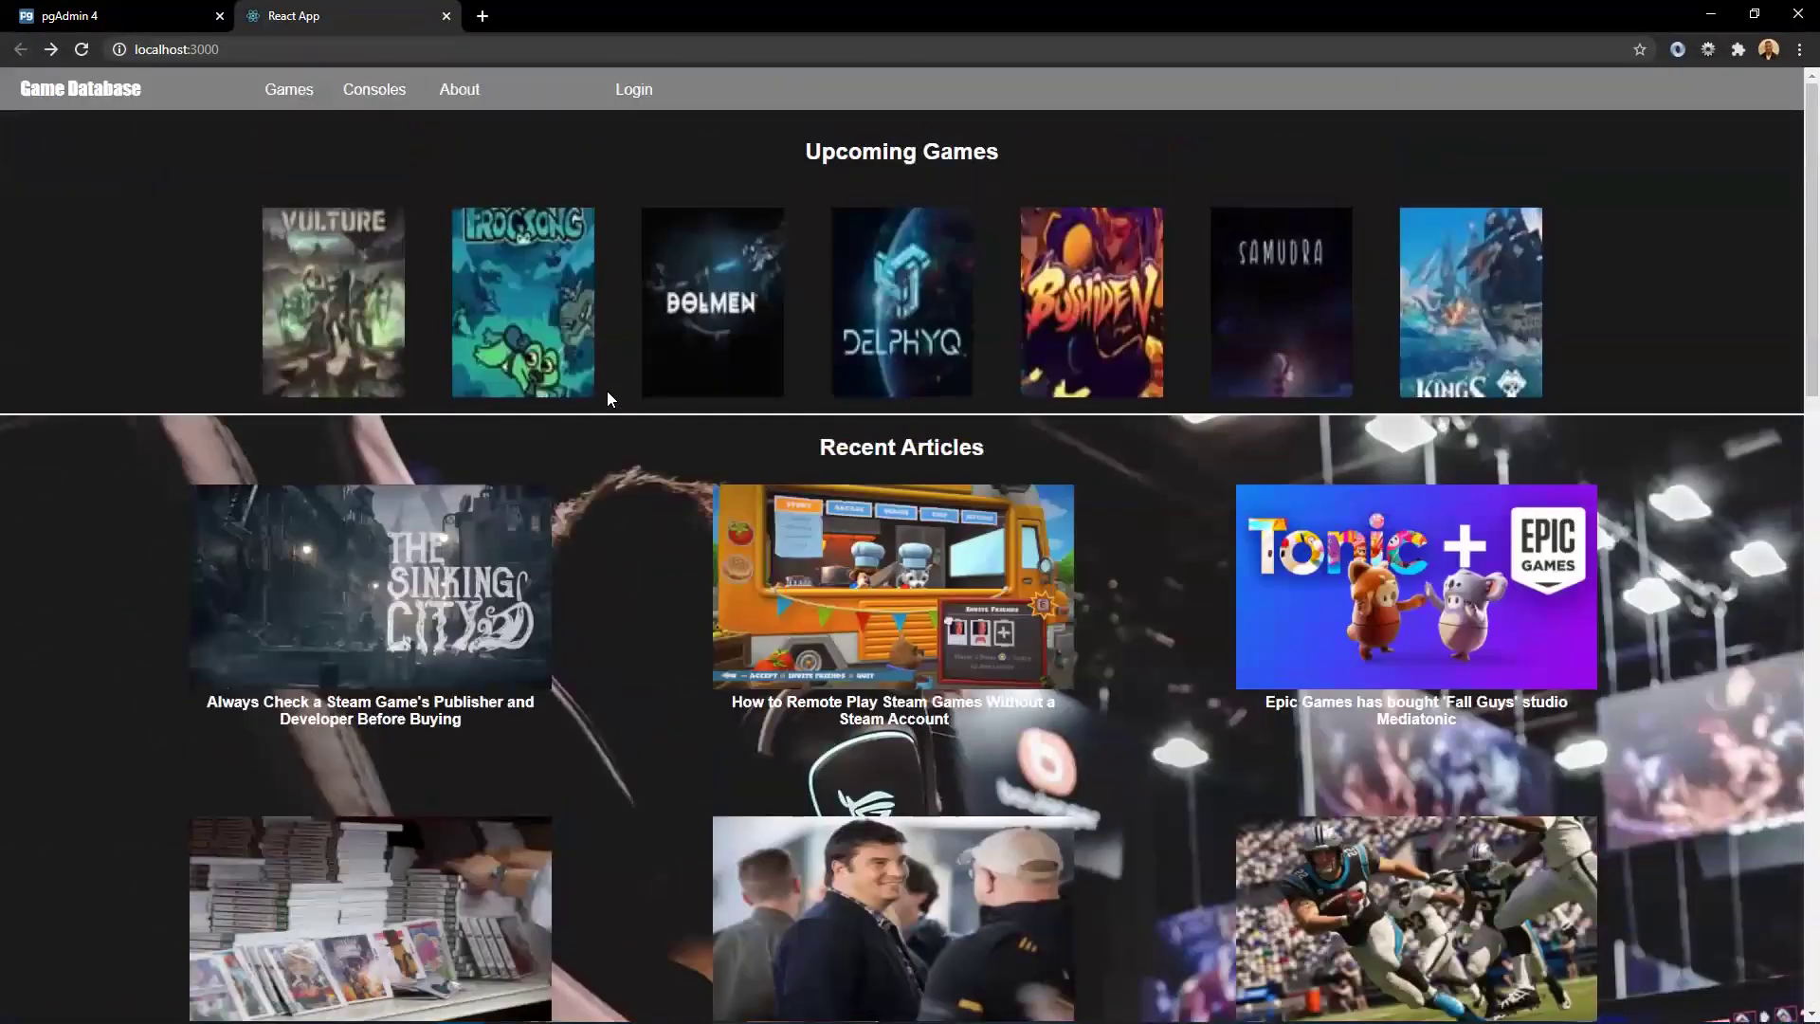
- On the Games page, search for 'Halo 2' from the suggestions and scroll the results
left_click(296, 99)
left_click(796, 148)
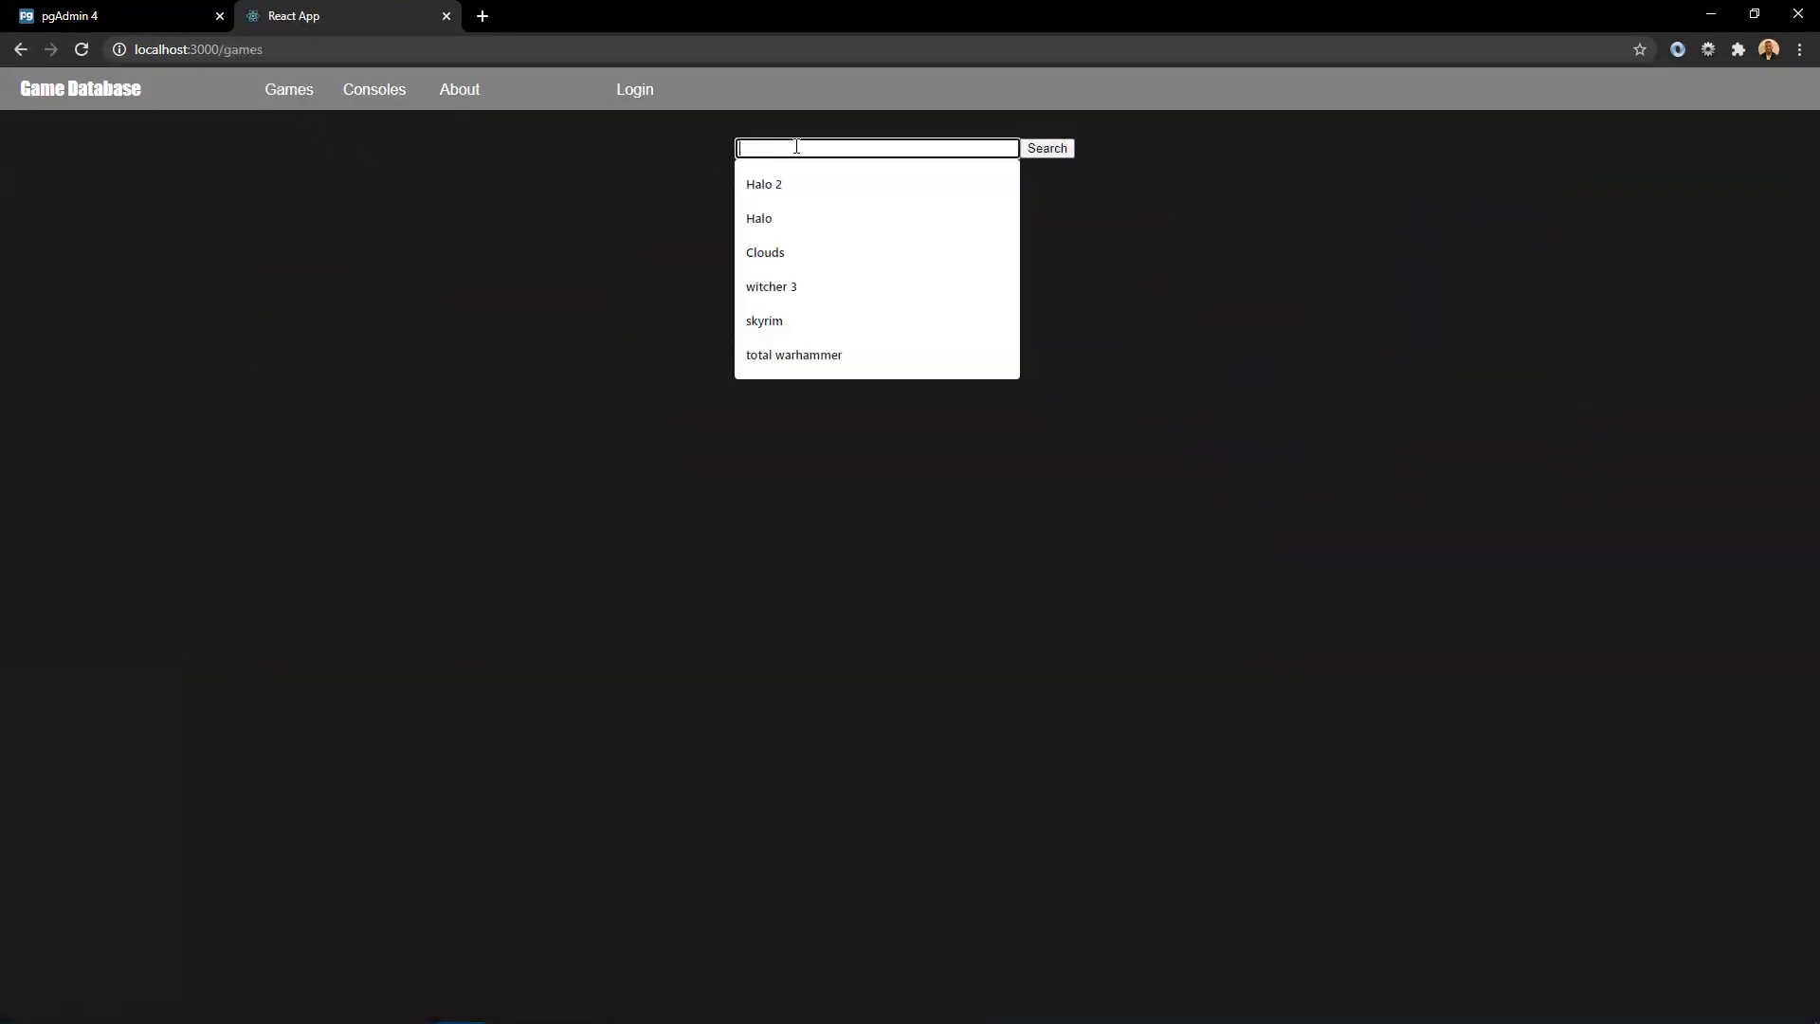
left_click(812, 183)
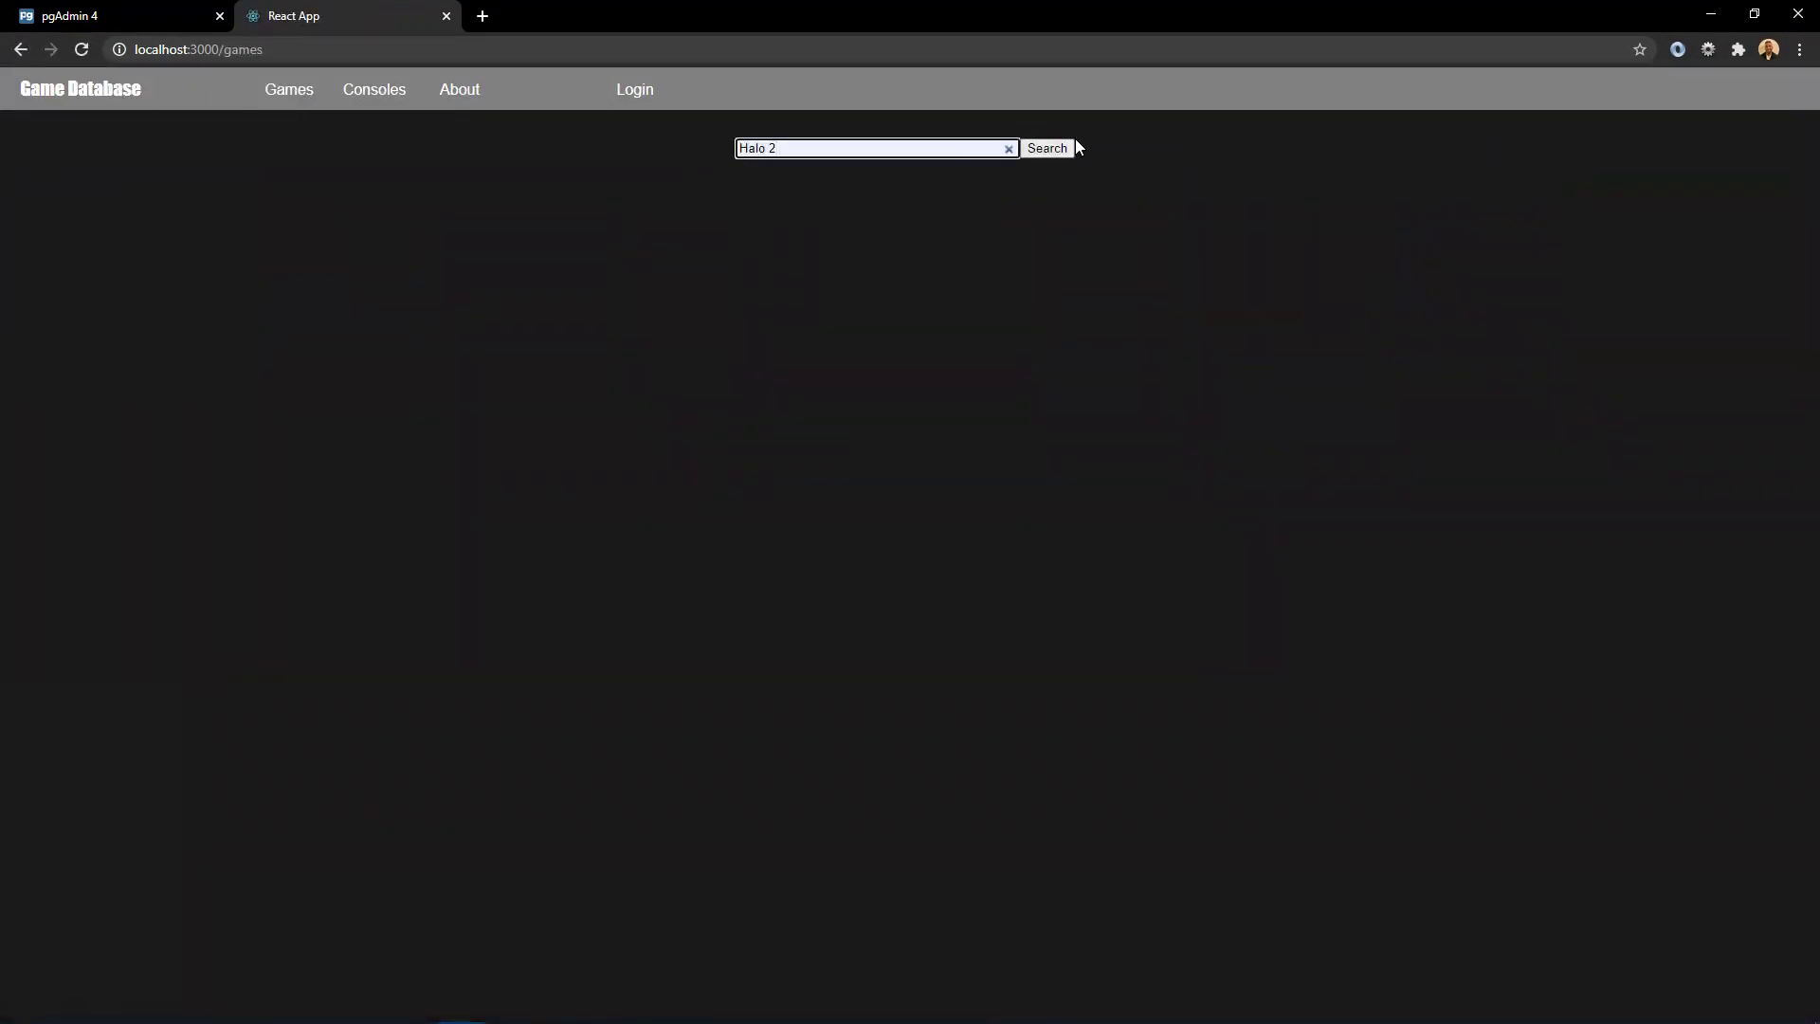
left_click(1050, 153)
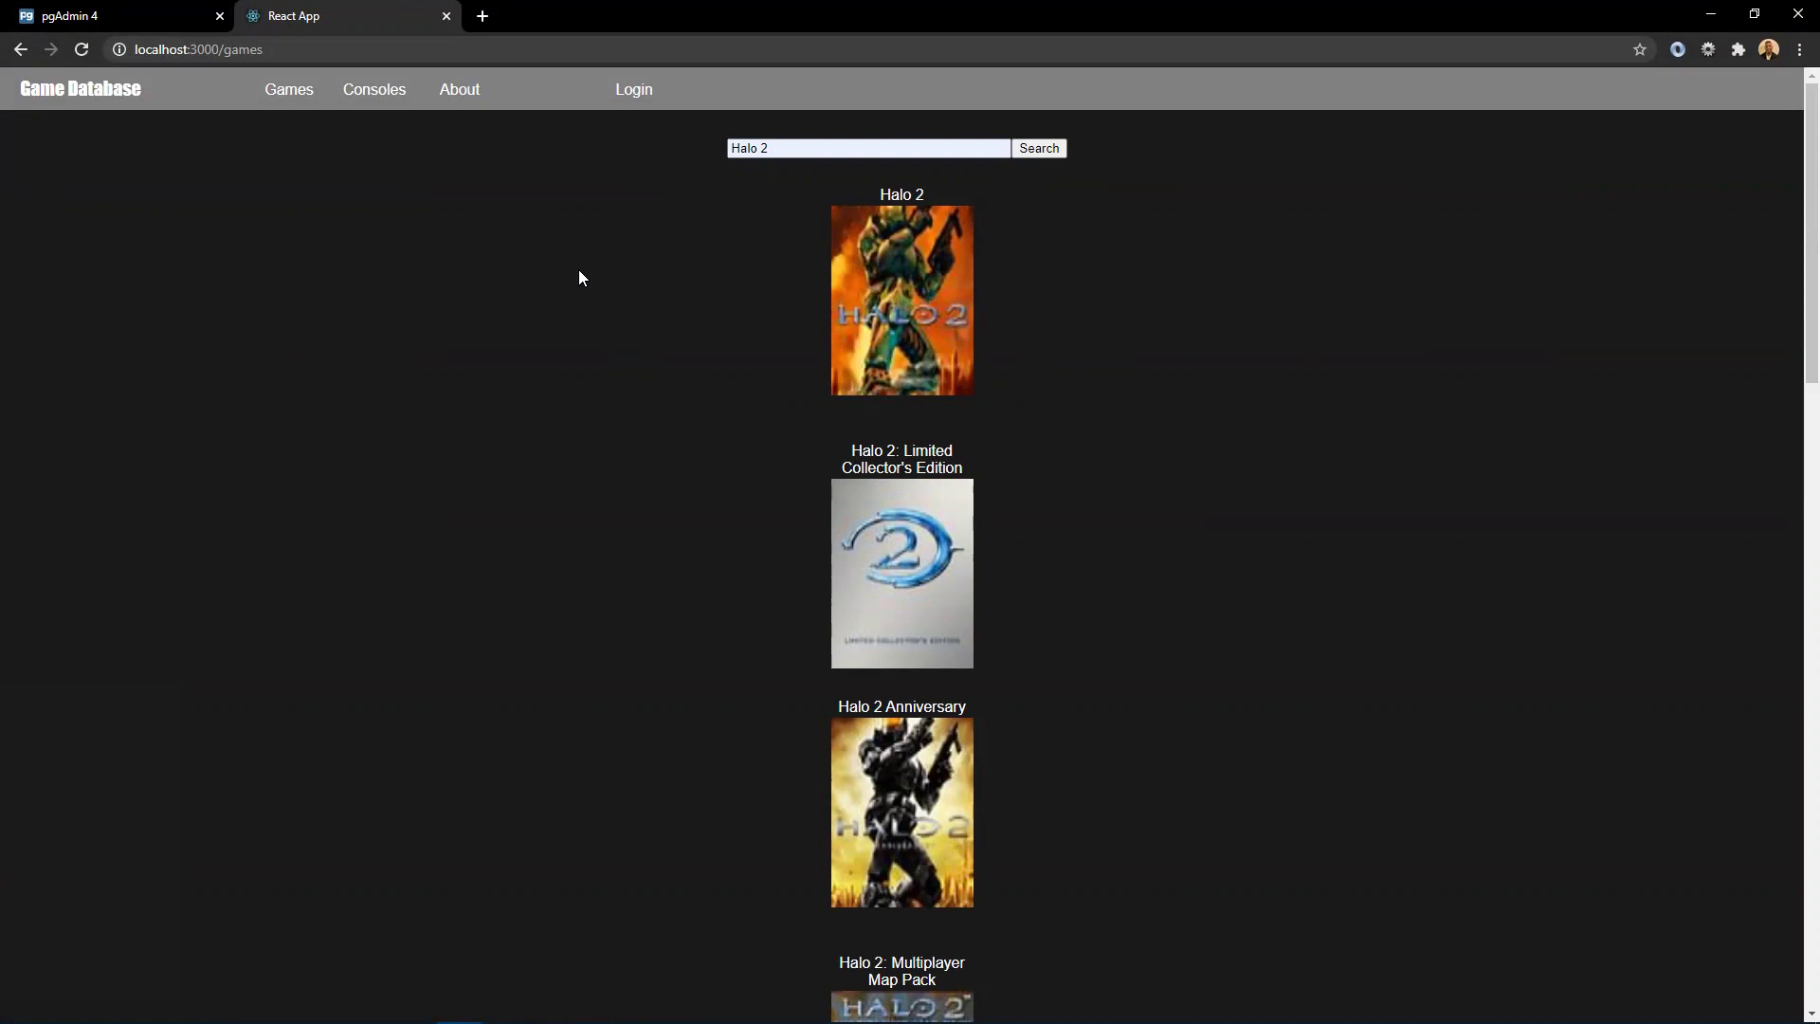
scroll(702, 356, "down", 11)
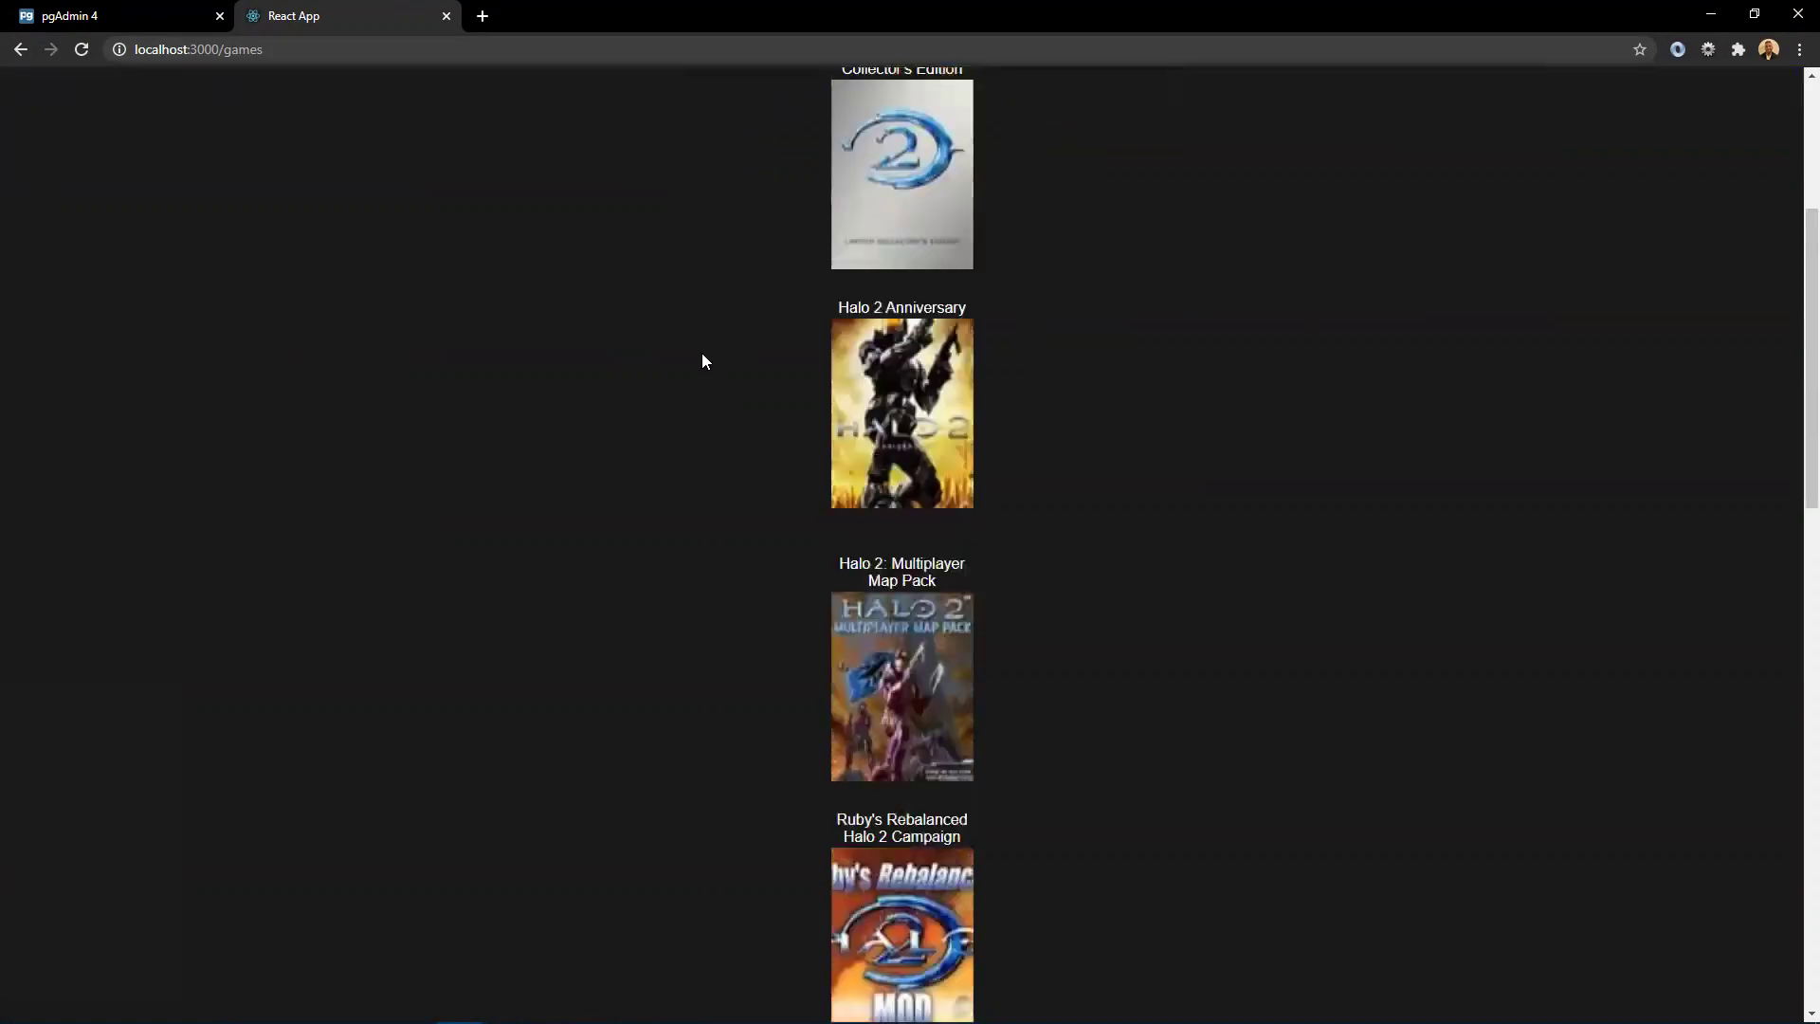
scroll(691, 366, "down", 9)
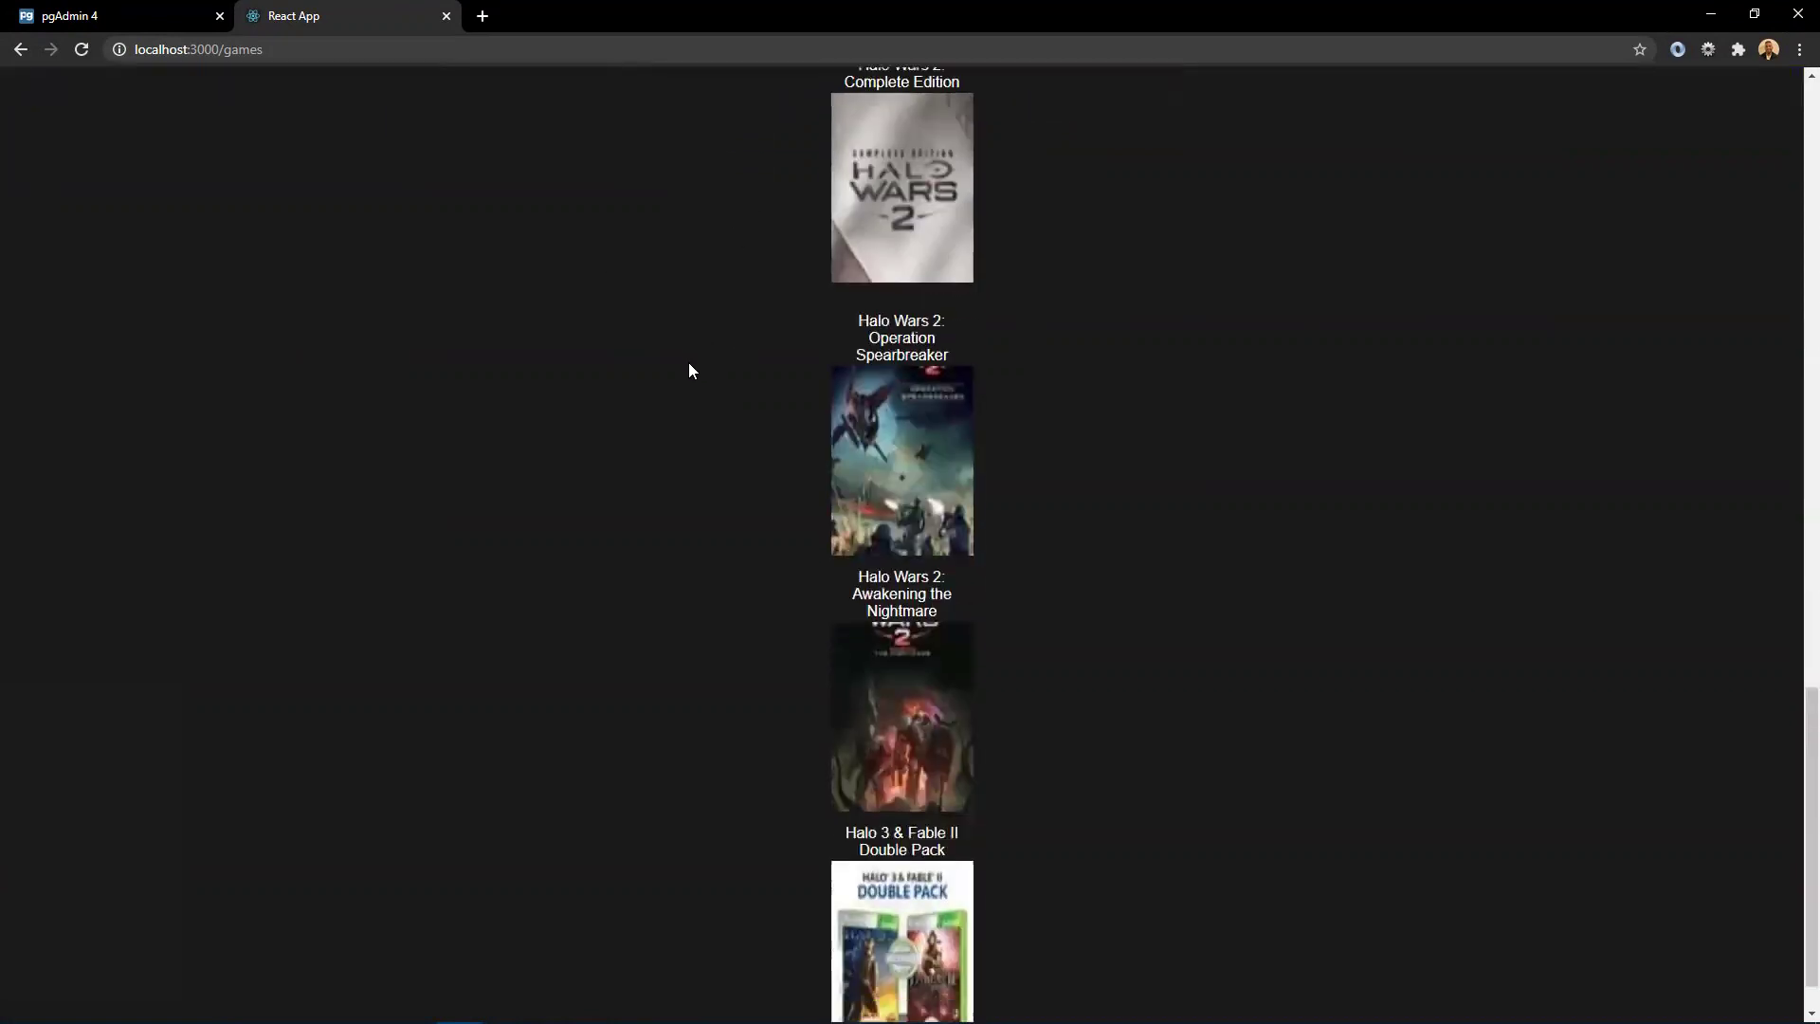
scroll(732, 413, "up", 15)
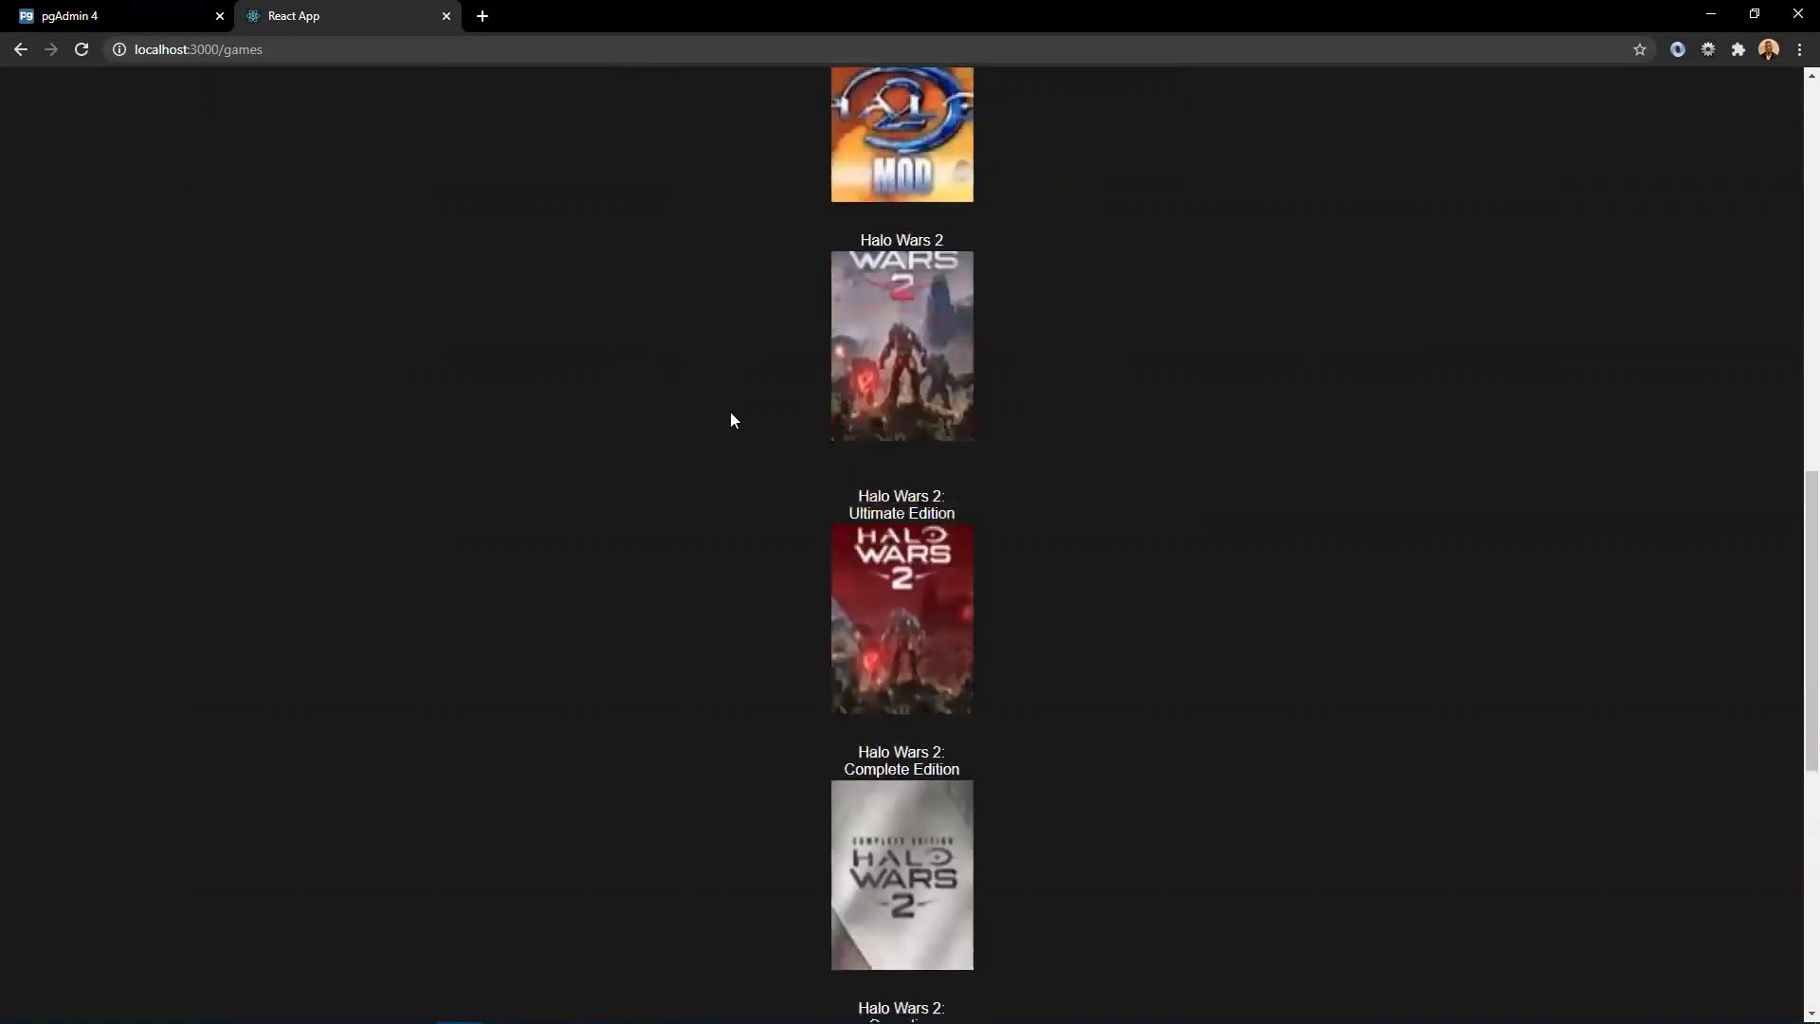
scroll(720, 420, "up", 5)
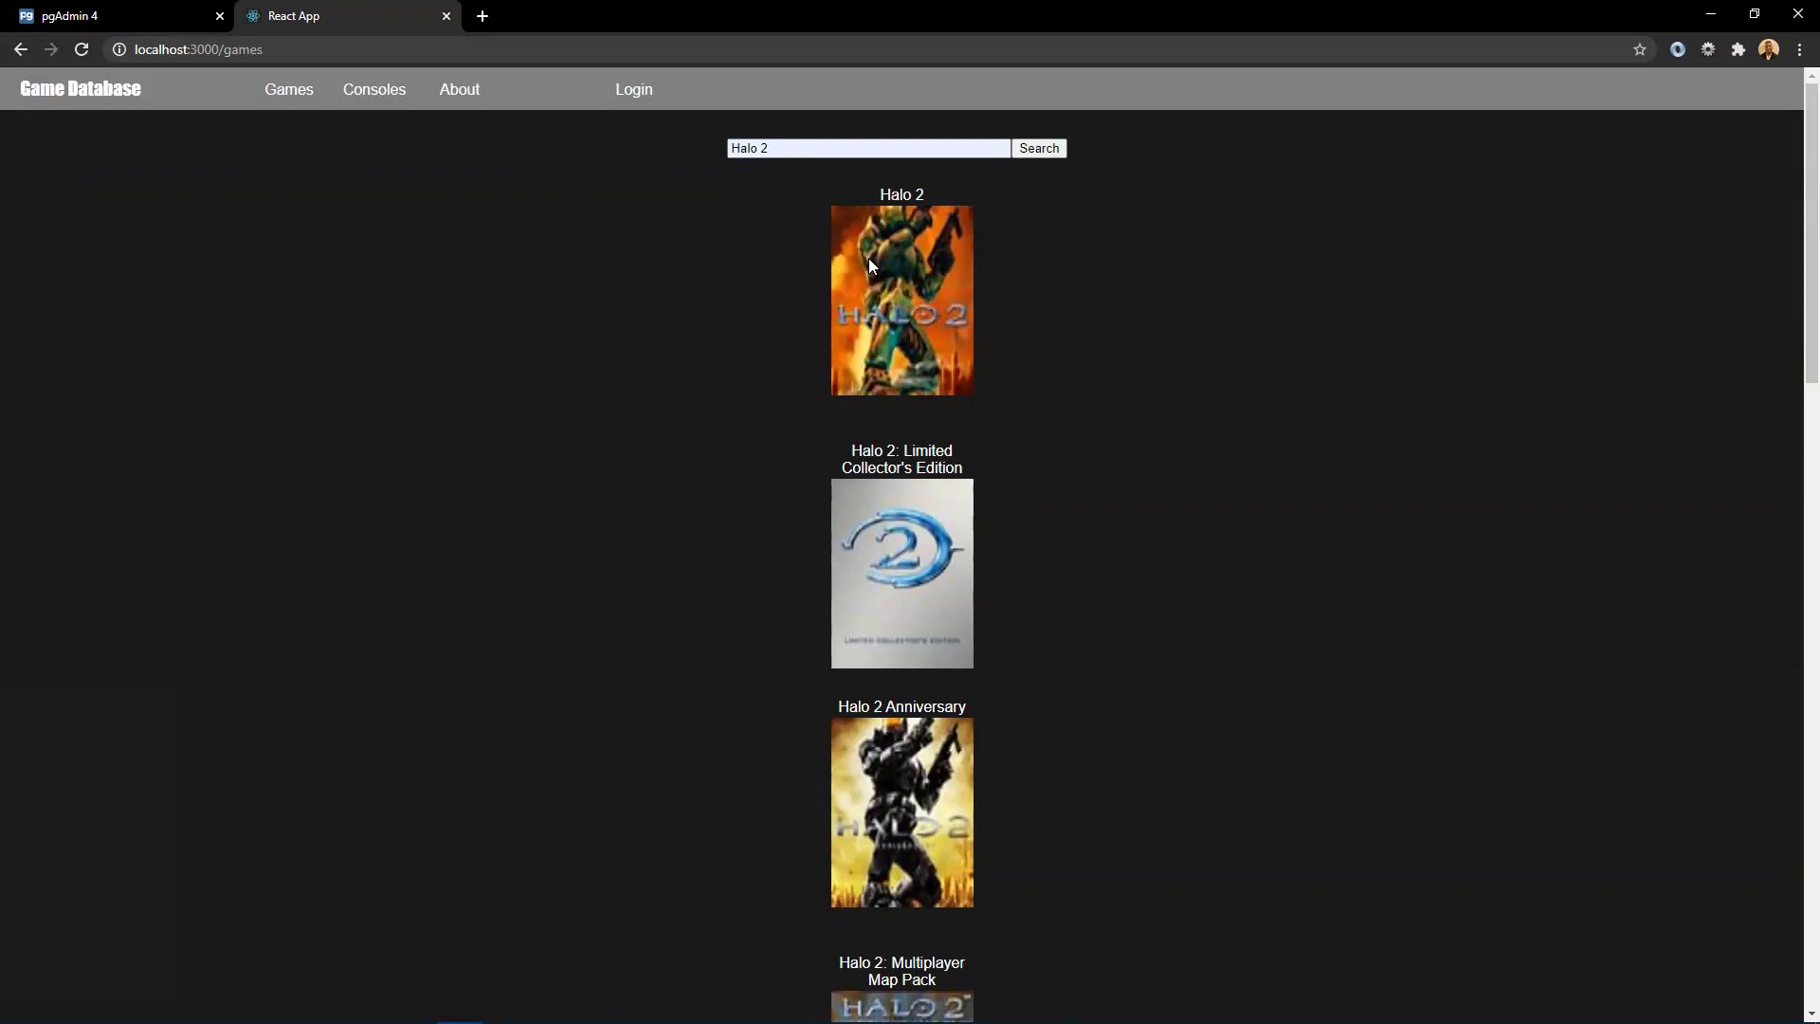
- Open the Halo 2 details page and scroll through its rating, platforms, videos and screenshots
left_click(910, 197)
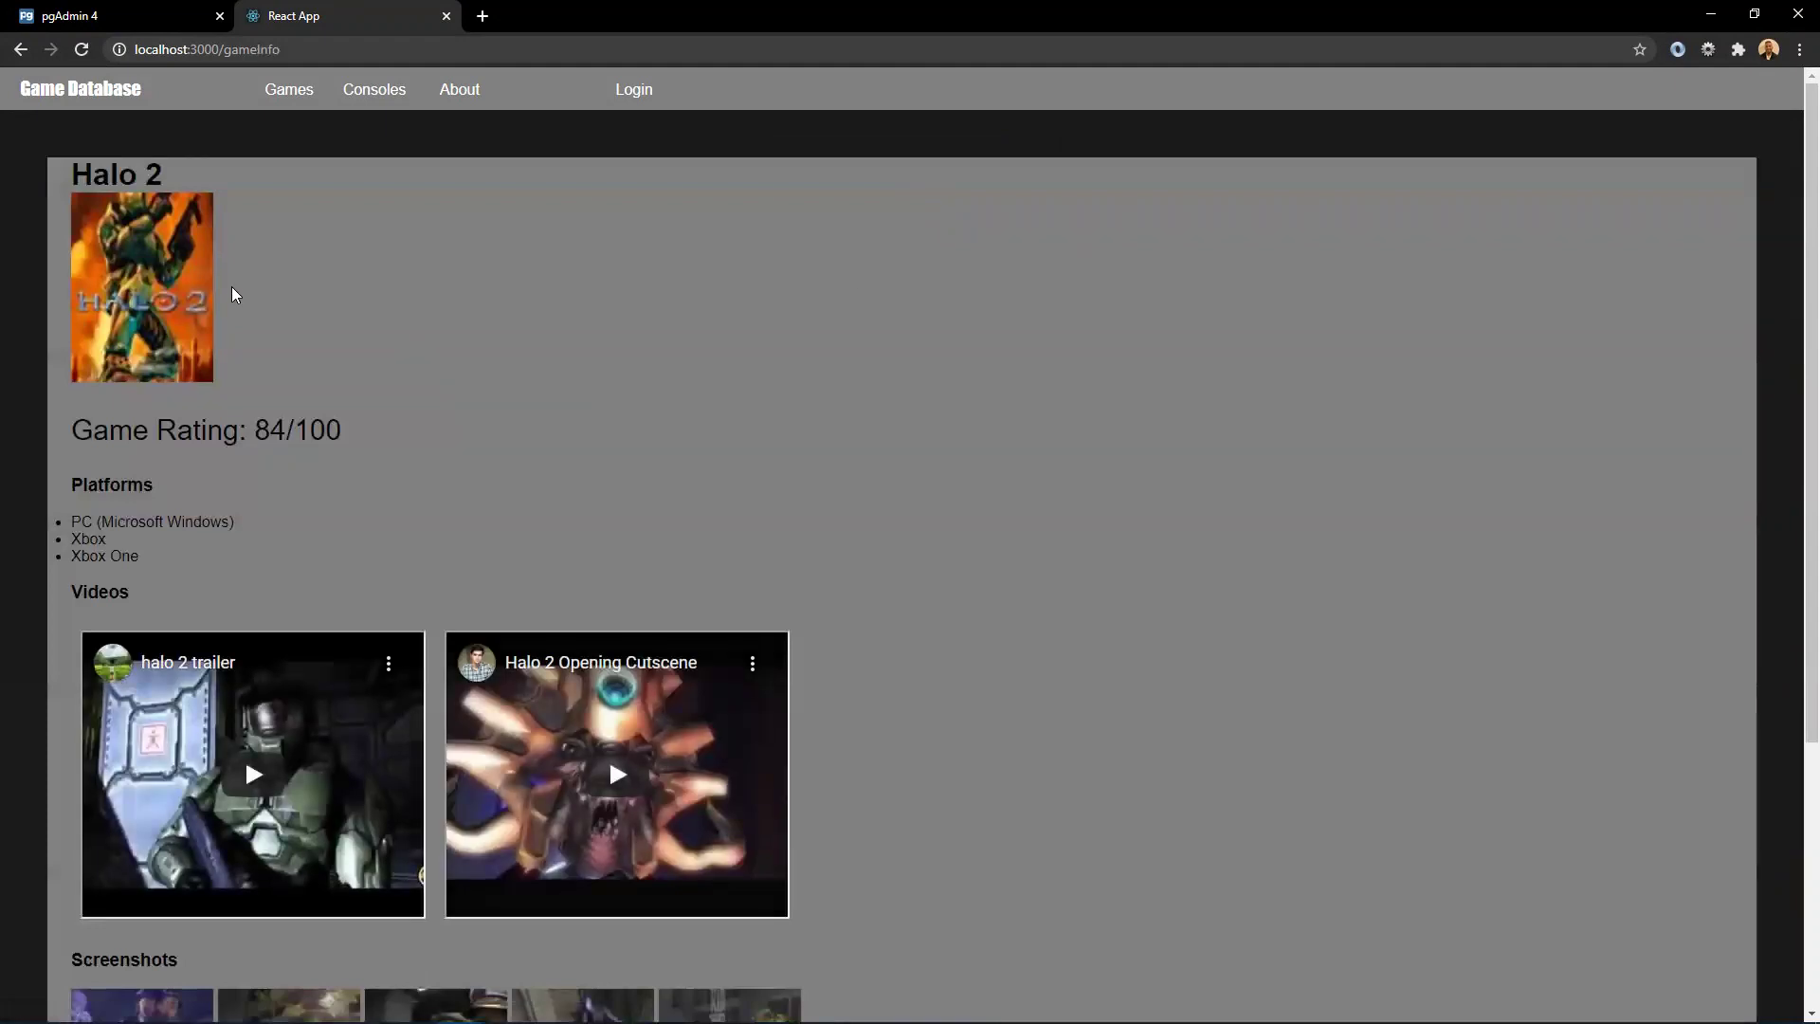
scroll(159, 357, "down", 1)
scroll(358, 357, "down", 2)
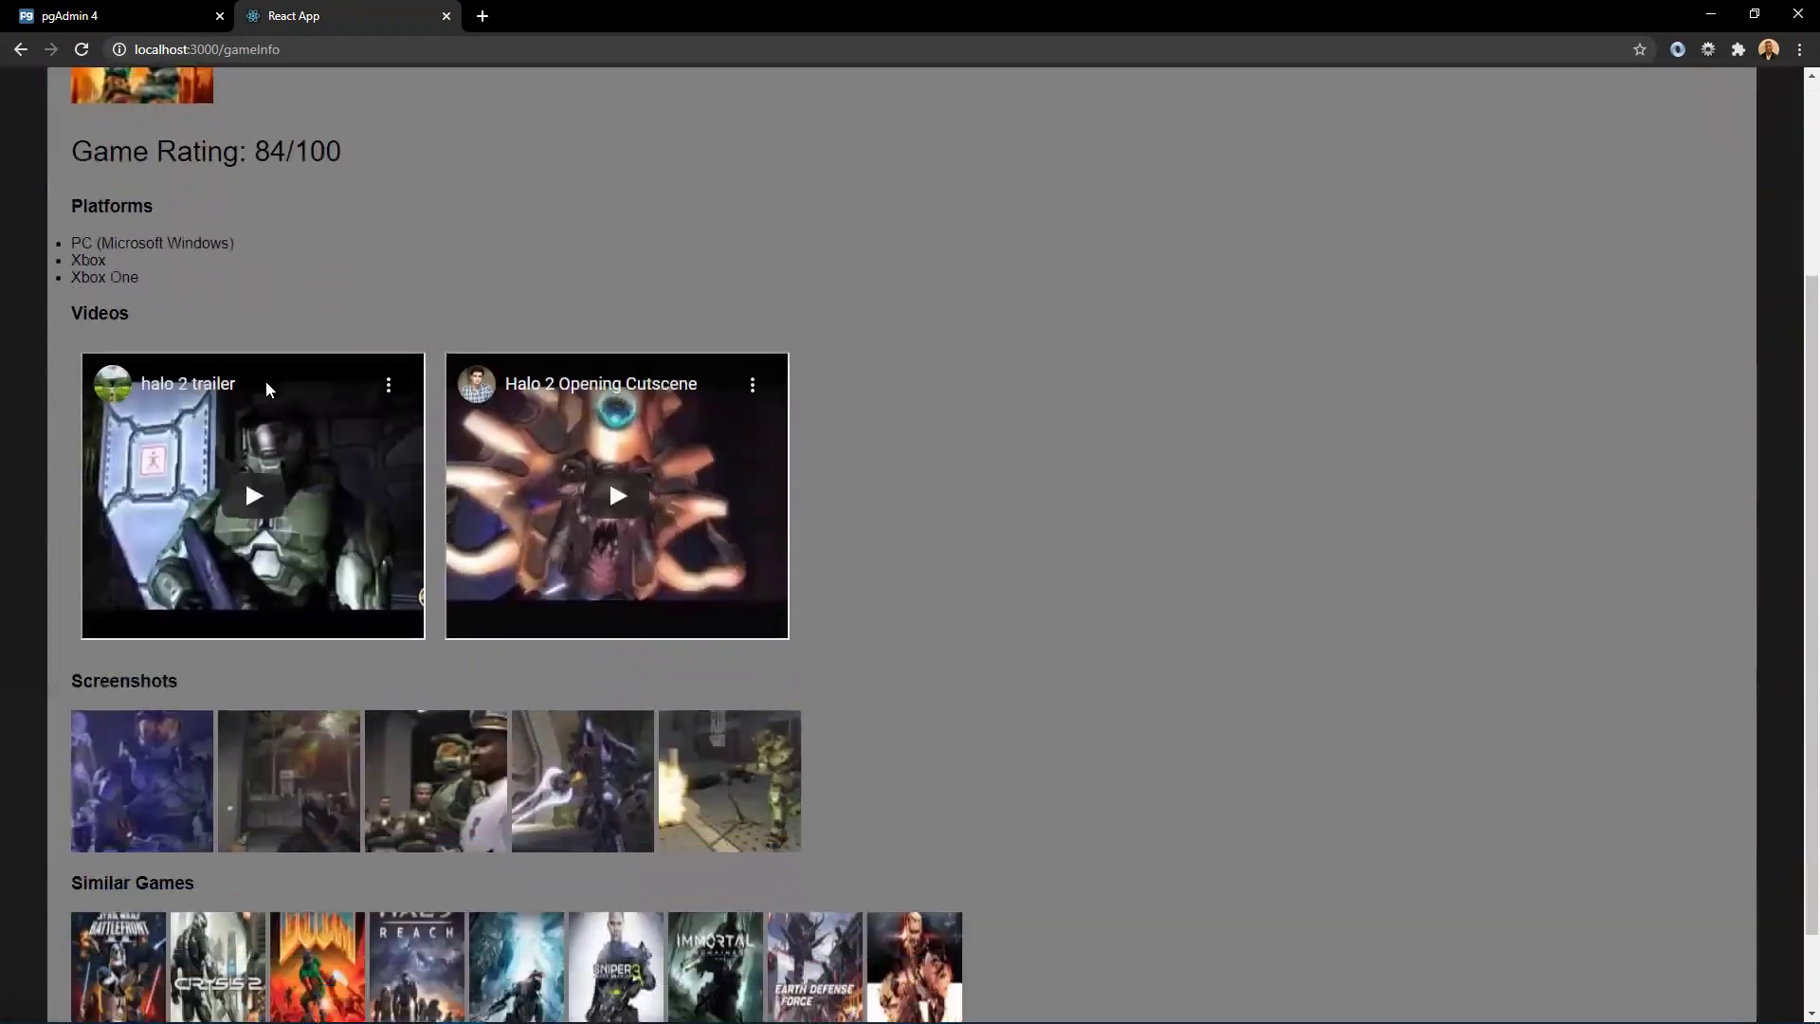
scroll(279, 321, "down", 1)
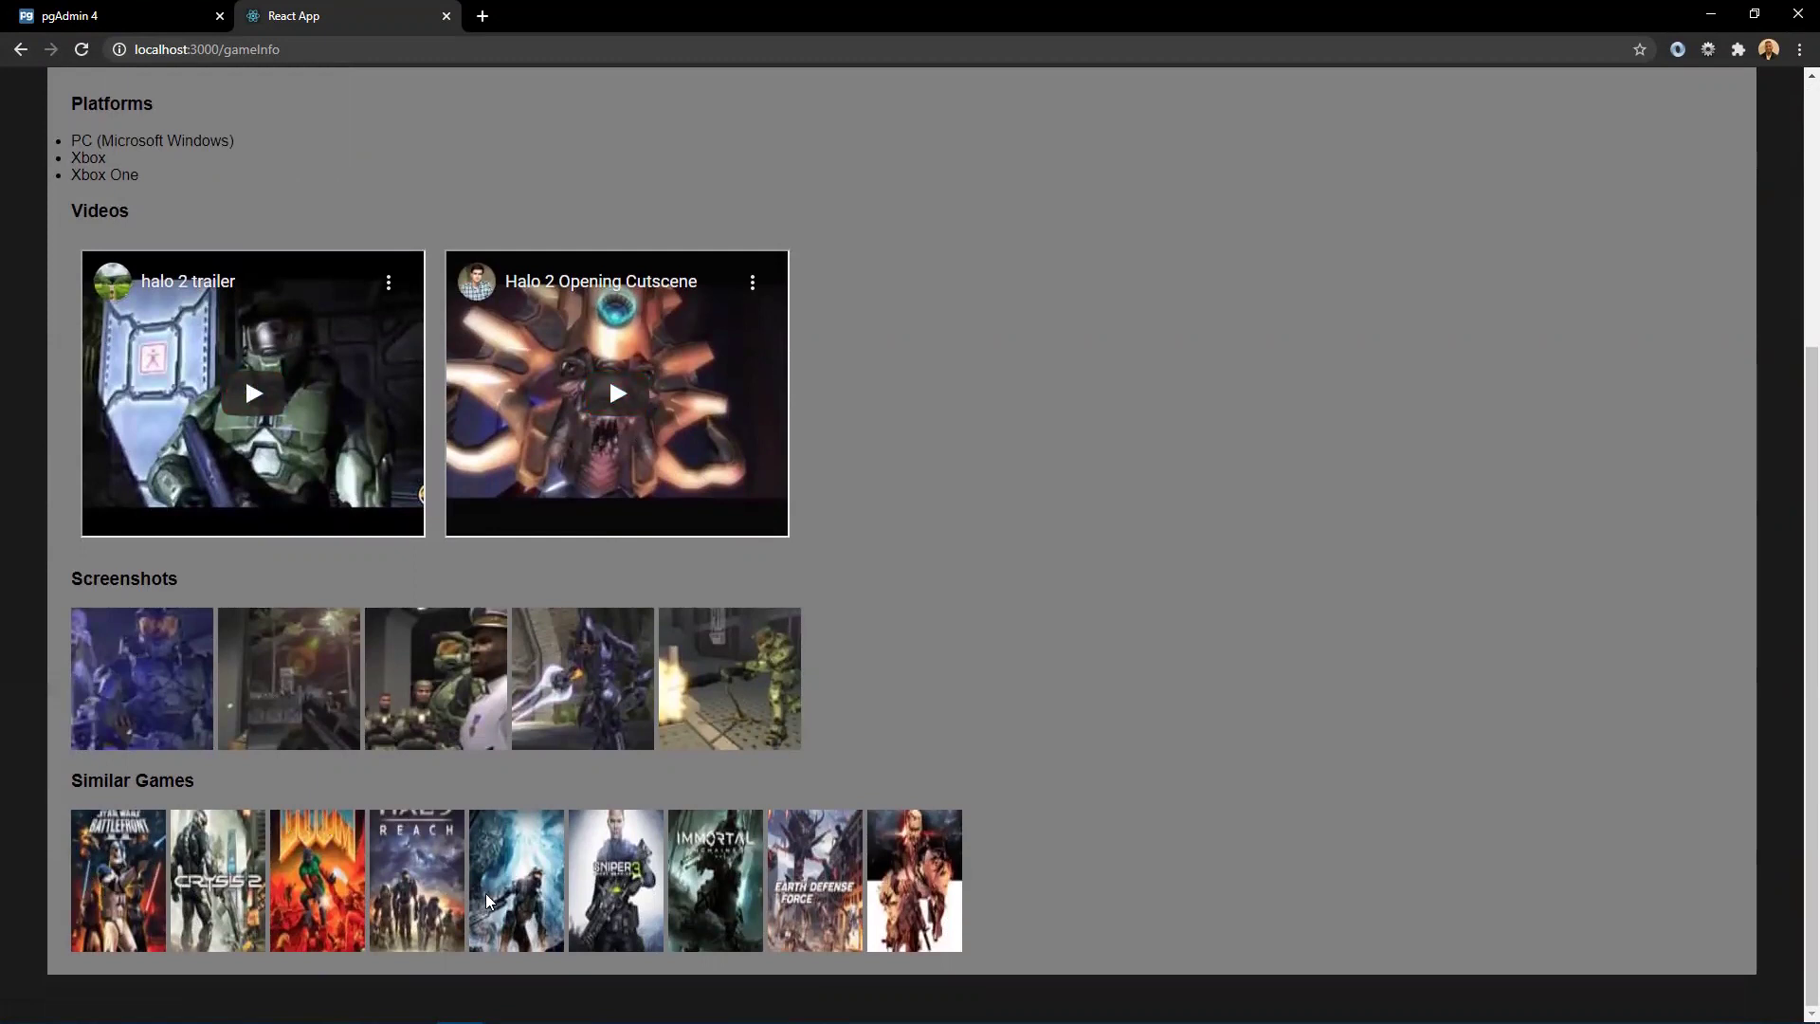
scroll(896, 630, "up", 4)
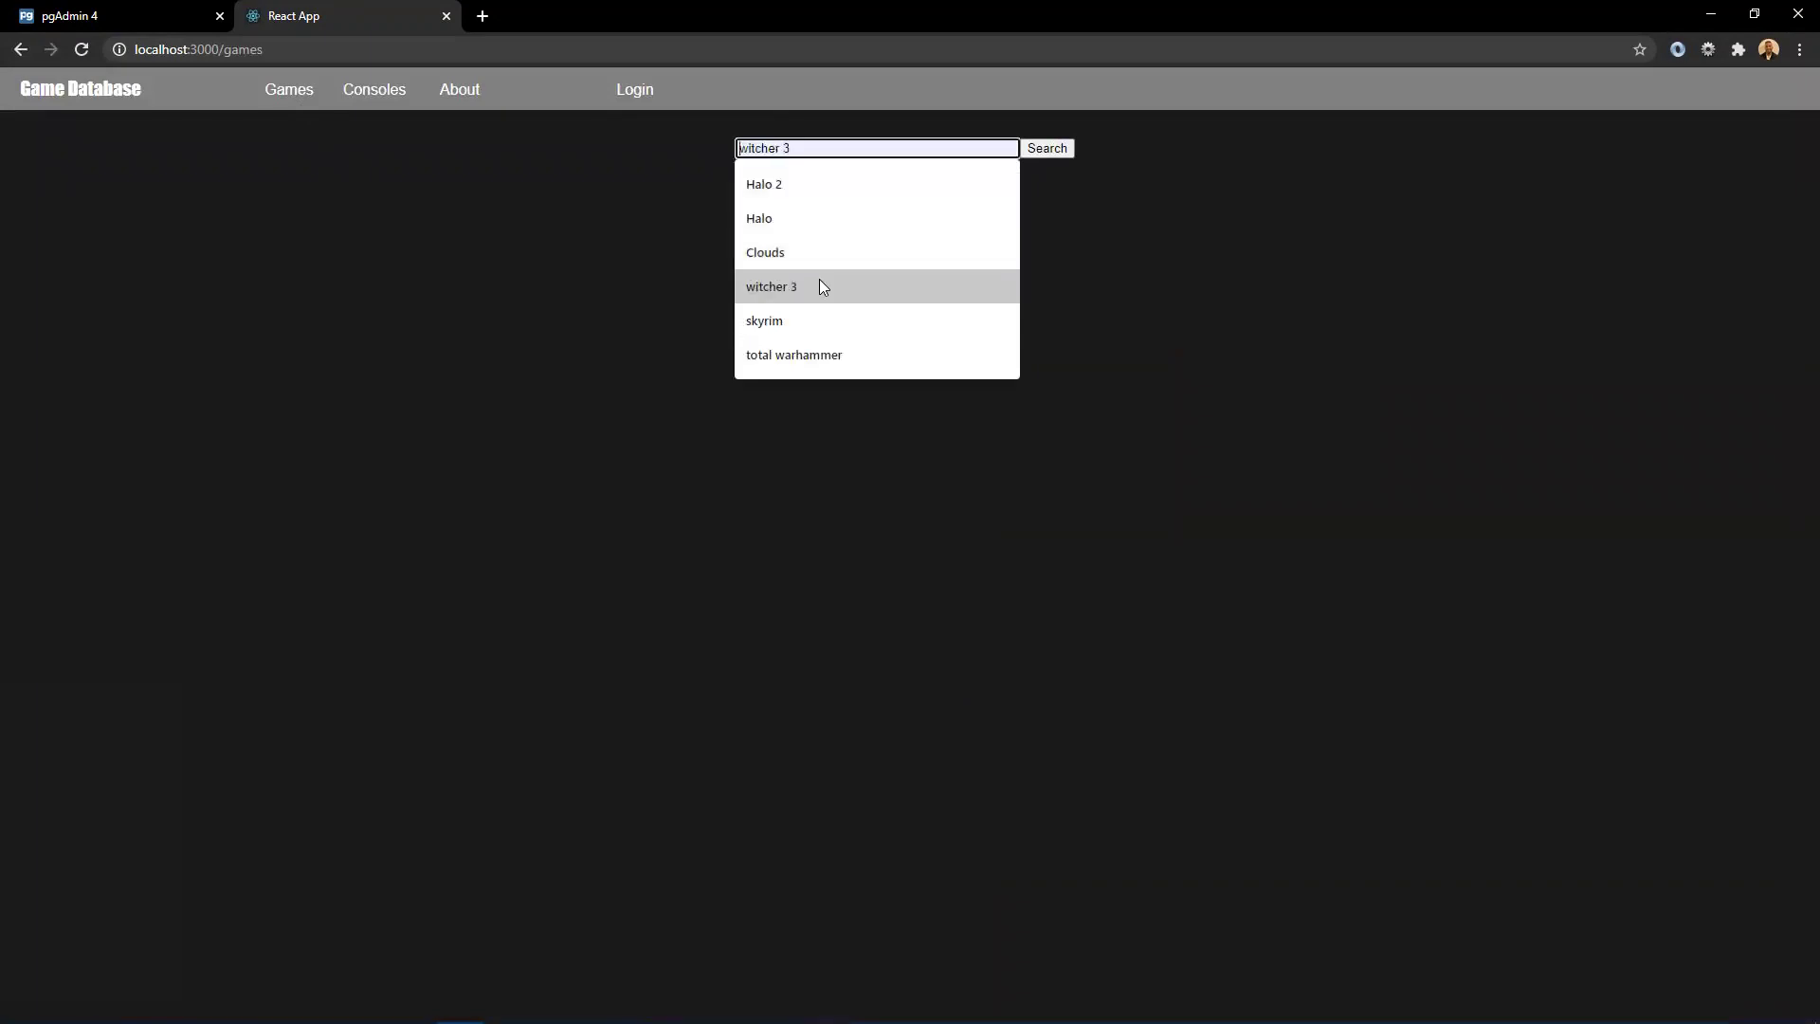
- Search for 'witcher 3' and open The Witcher 3: Wild Hunt details page, scrolling through it
left_click(819, 279)
left_click(1047, 149)
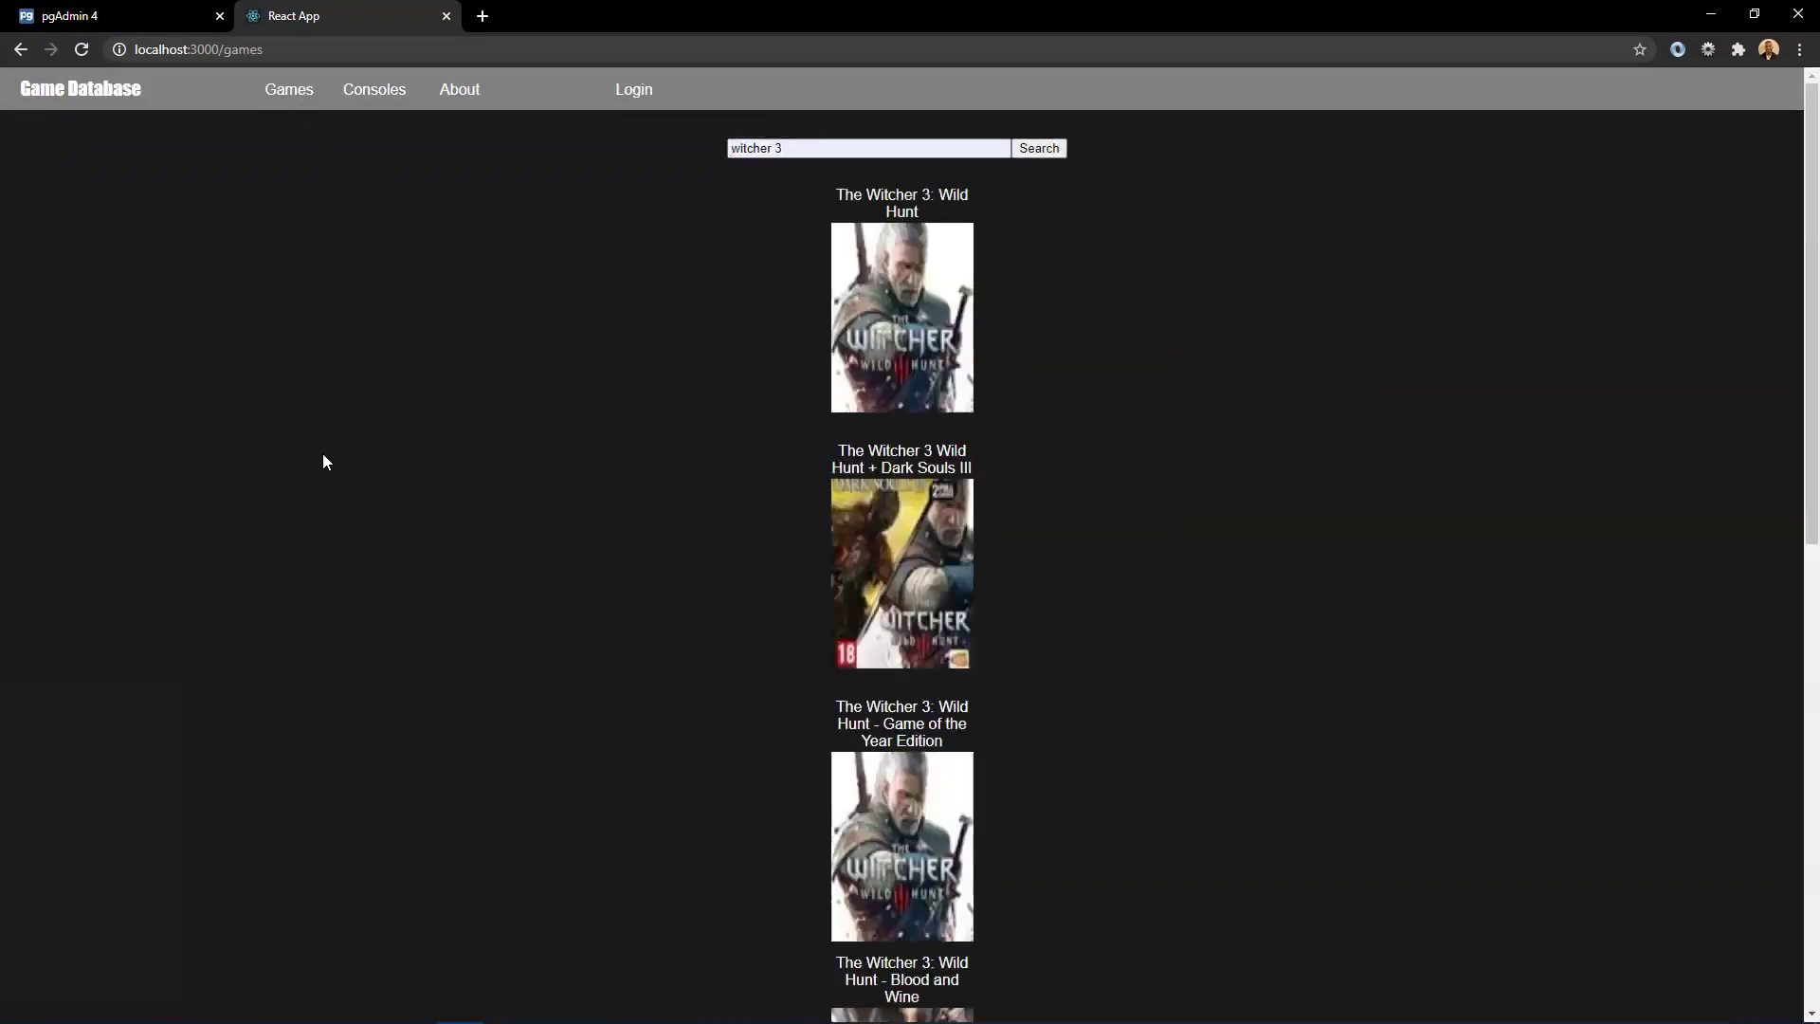
left_click(912, 206)
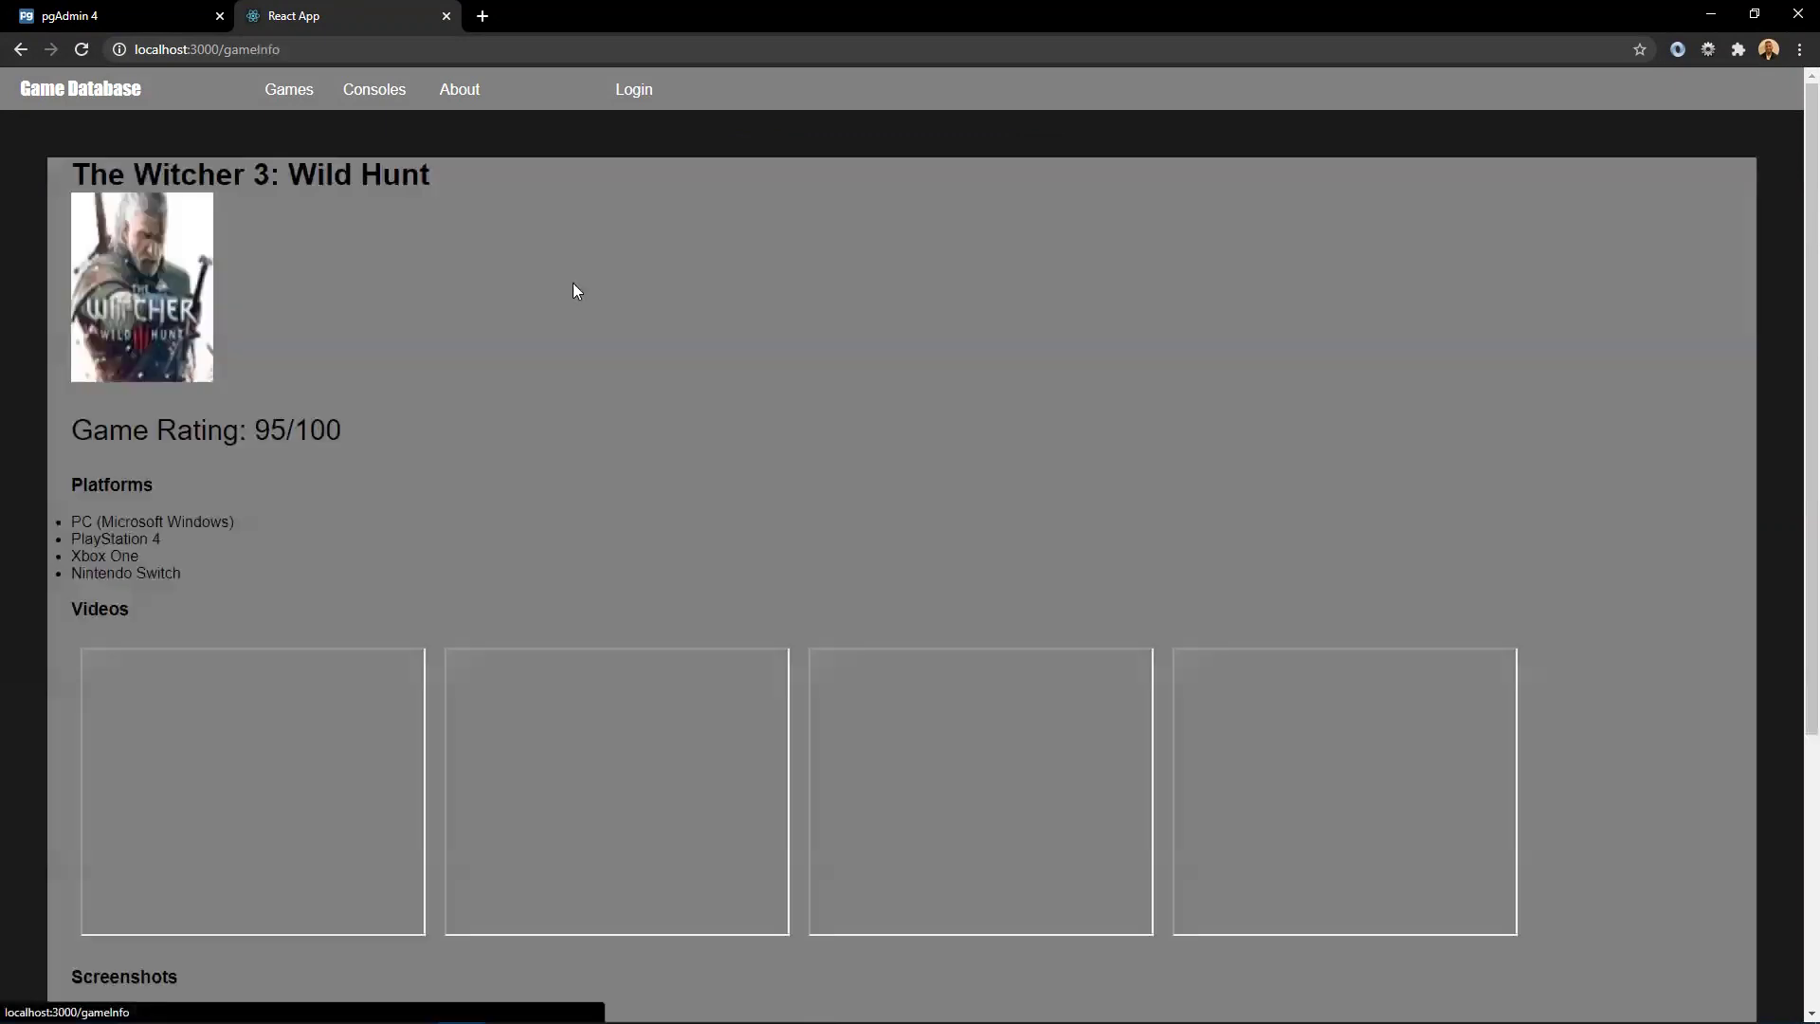
scroll(491, 453, "down", 3)
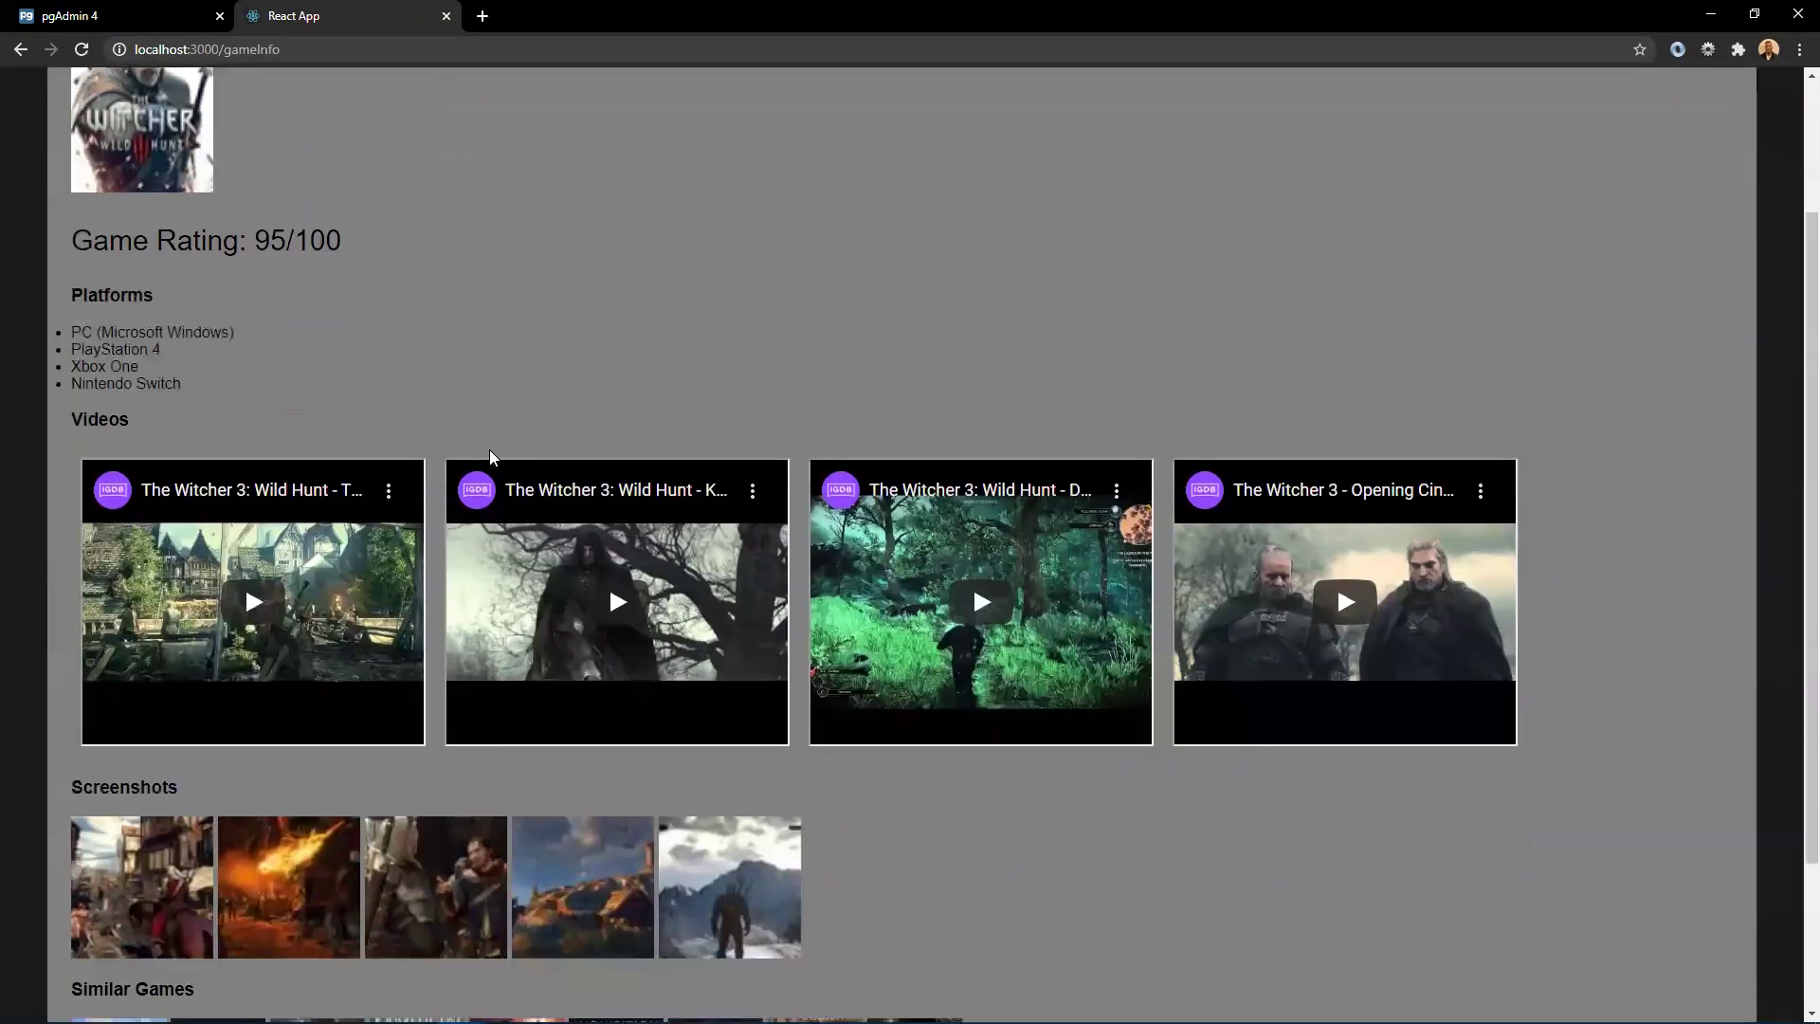
scroll(457, 336, "down", 2)
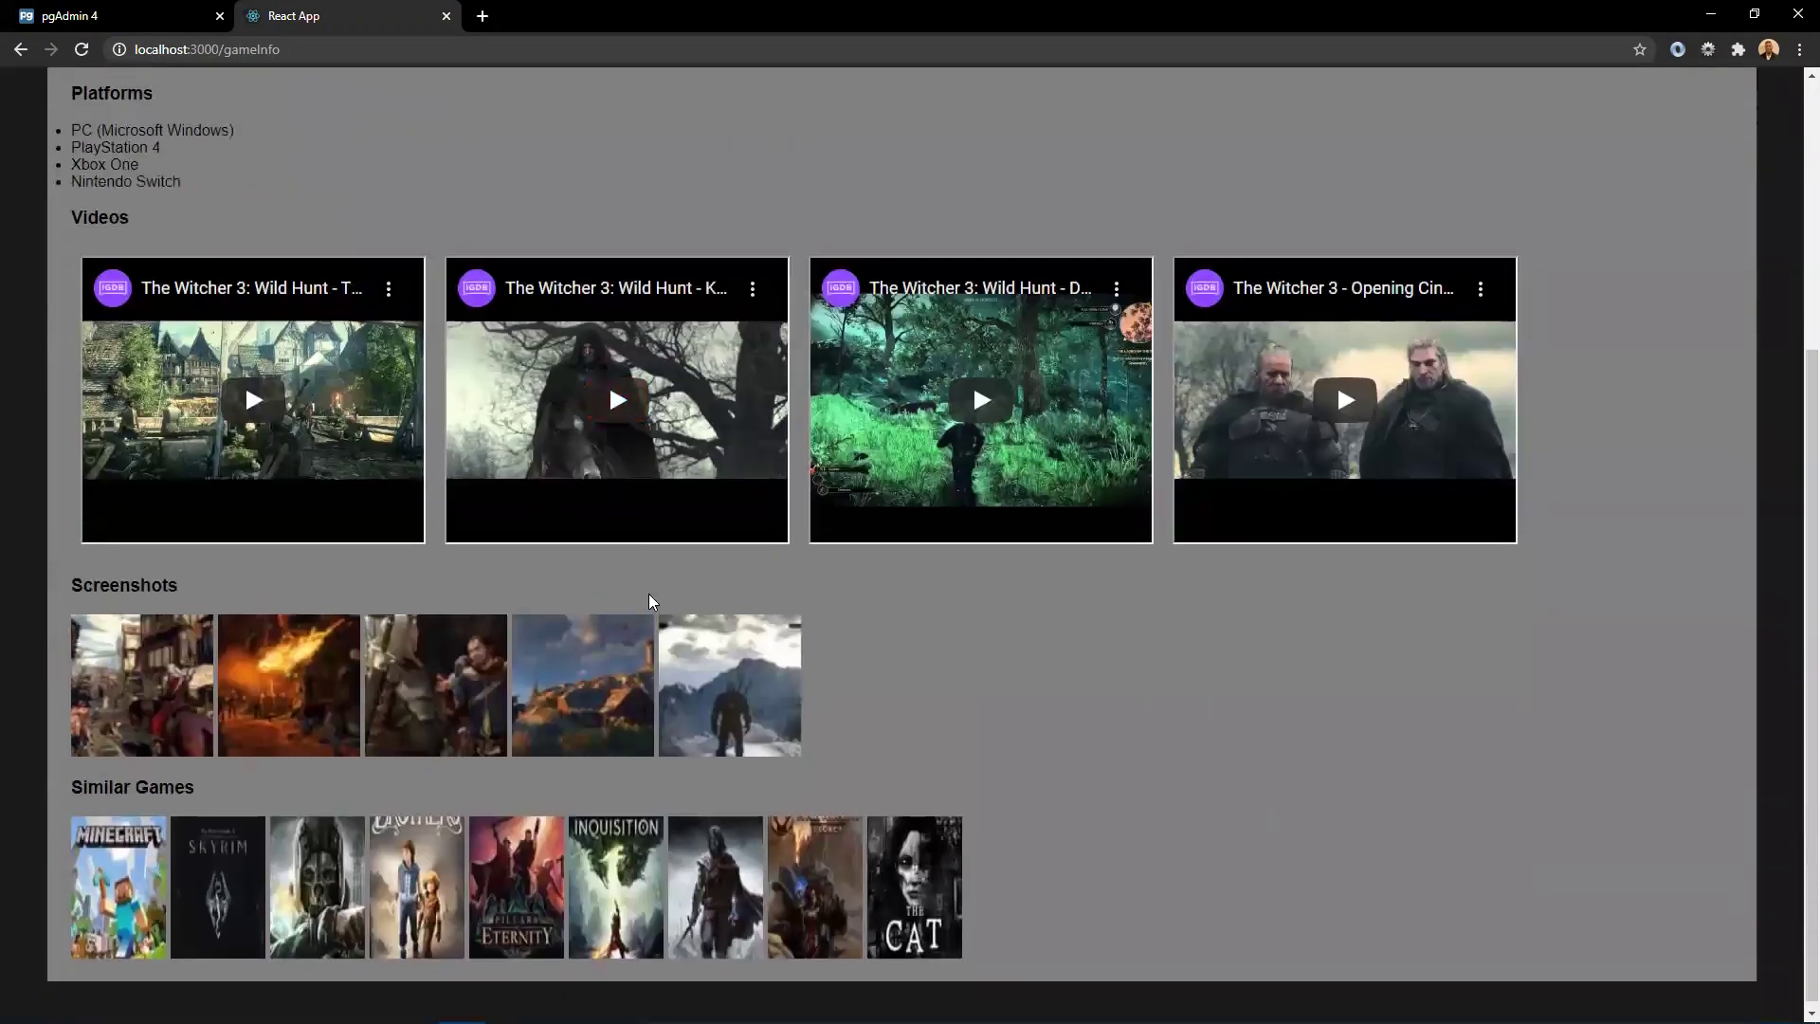
scroll(625, 578, "up", 4)
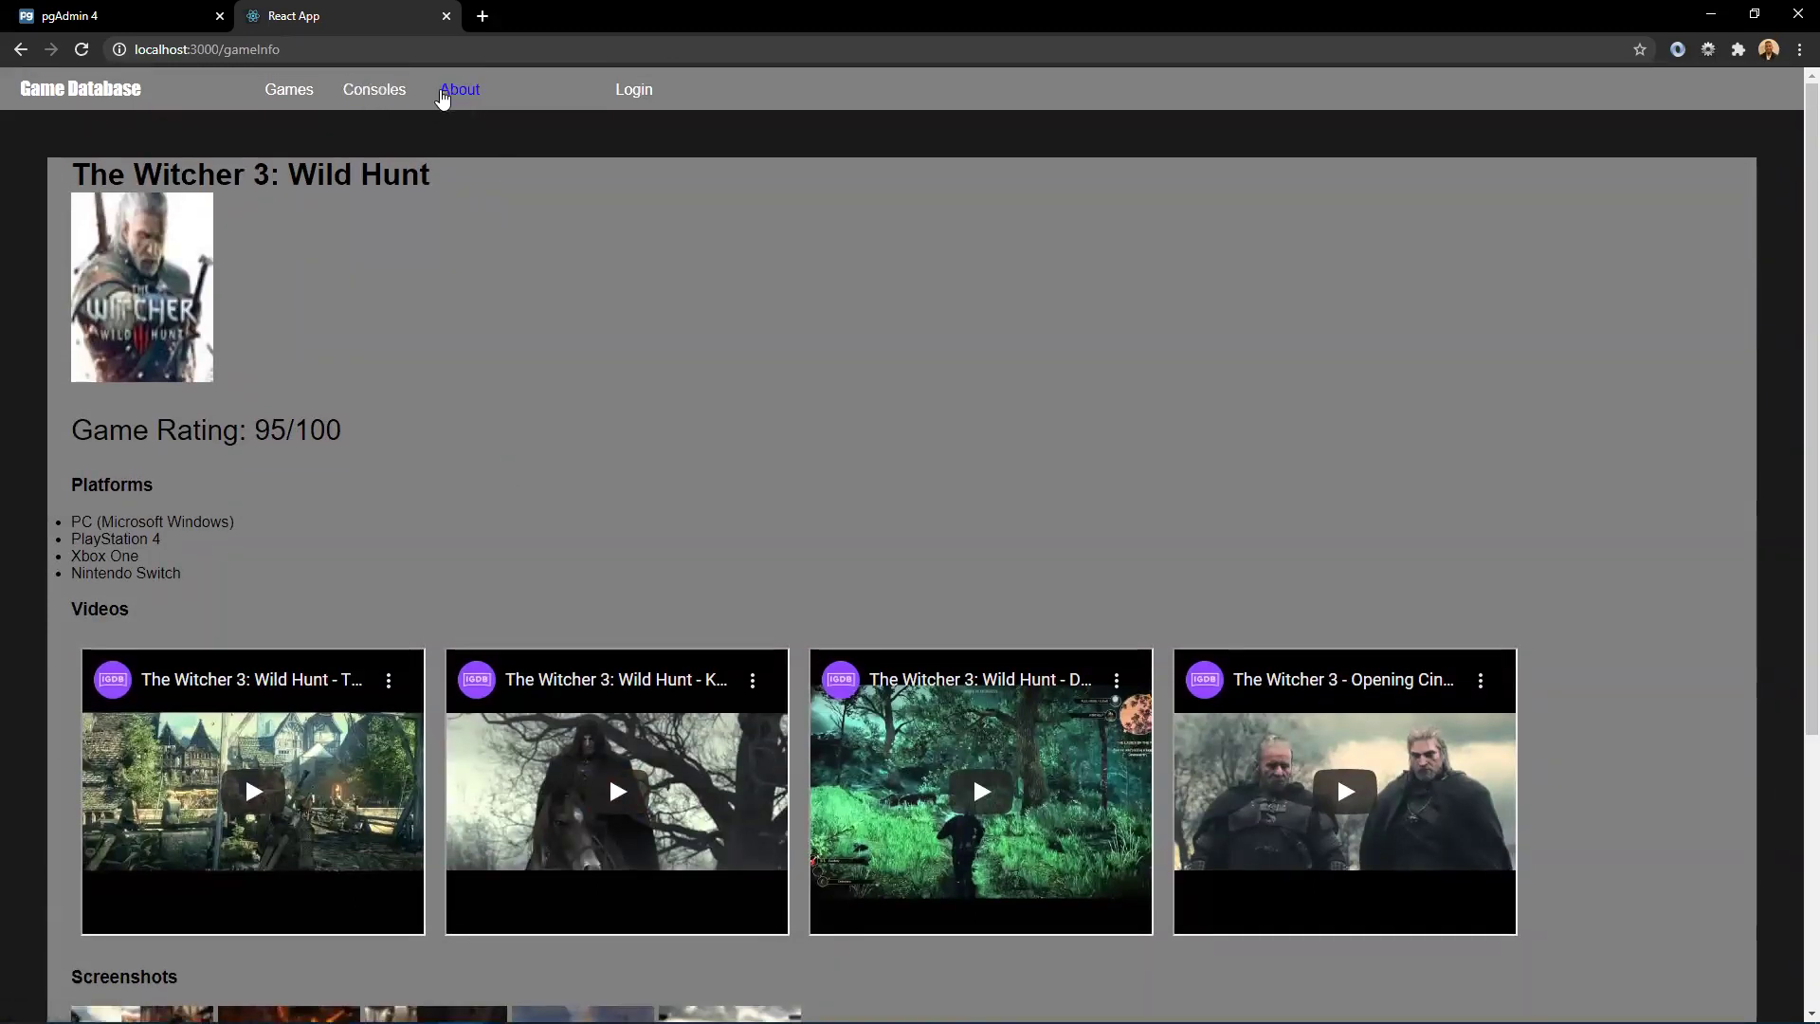
- Open the Xbox entry under Consoles, then return home via the Game Database logo
left_click(379, 99)
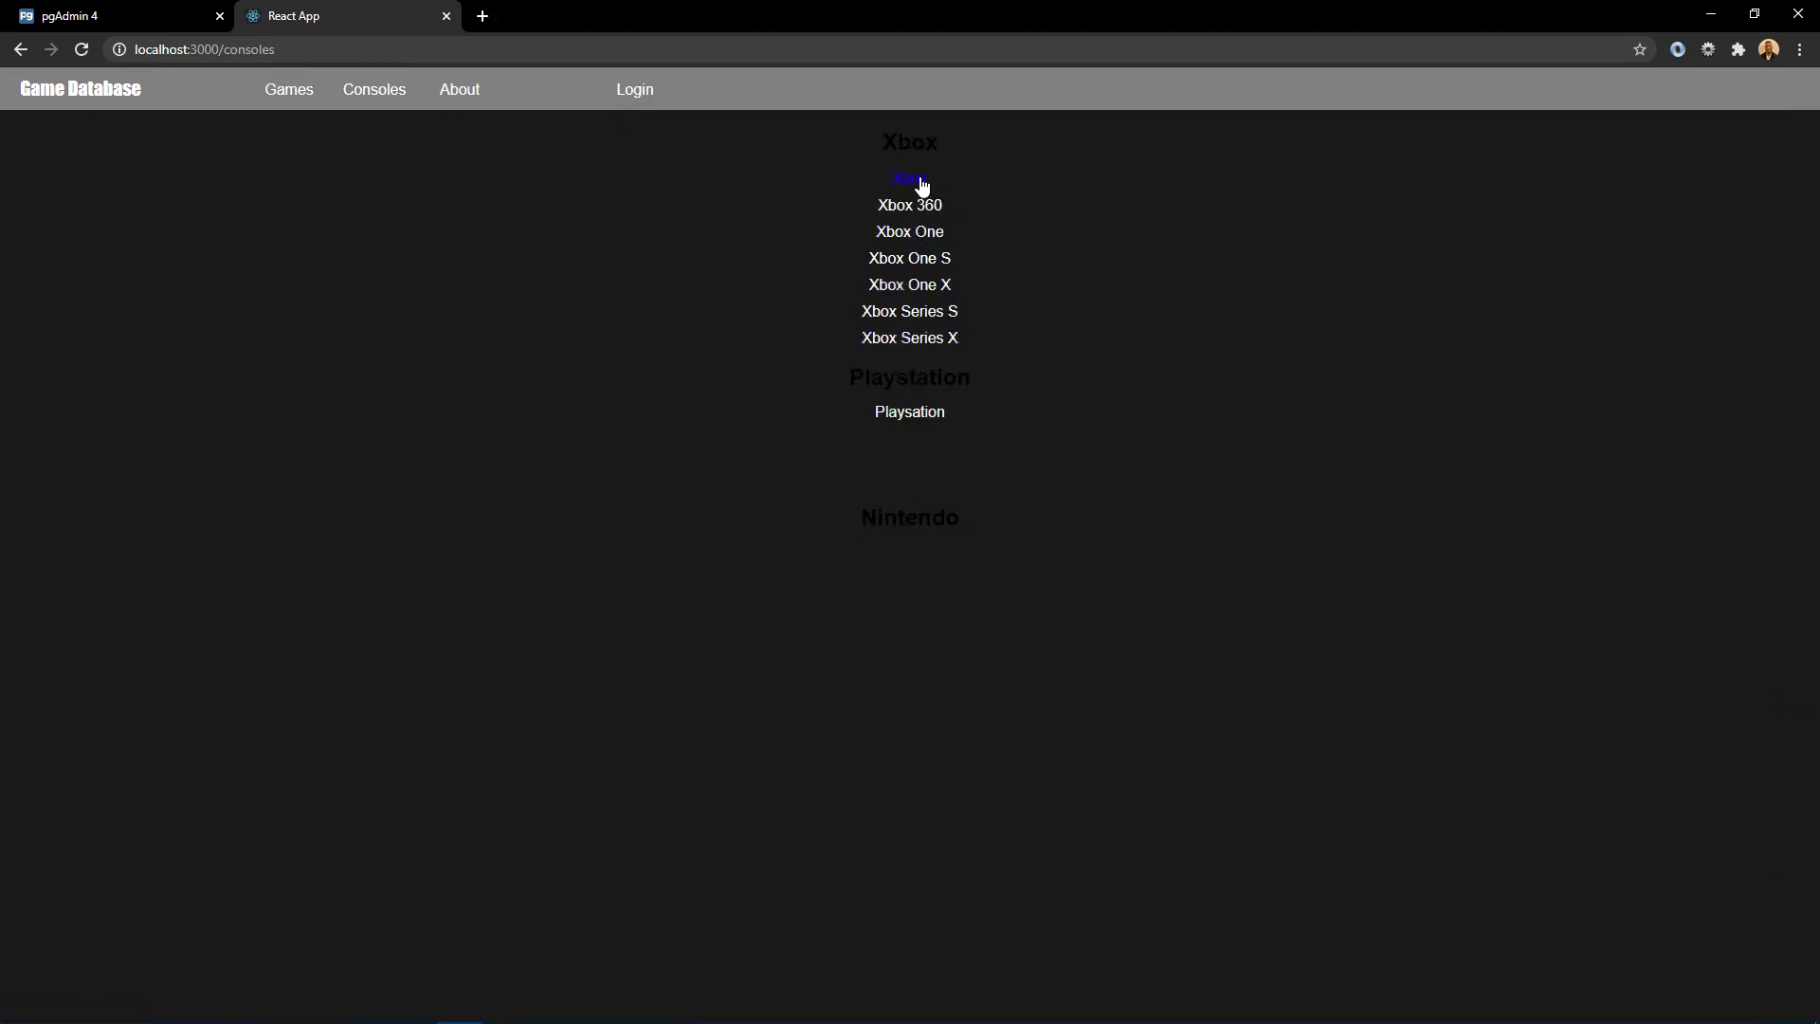
left_click(915, 190)
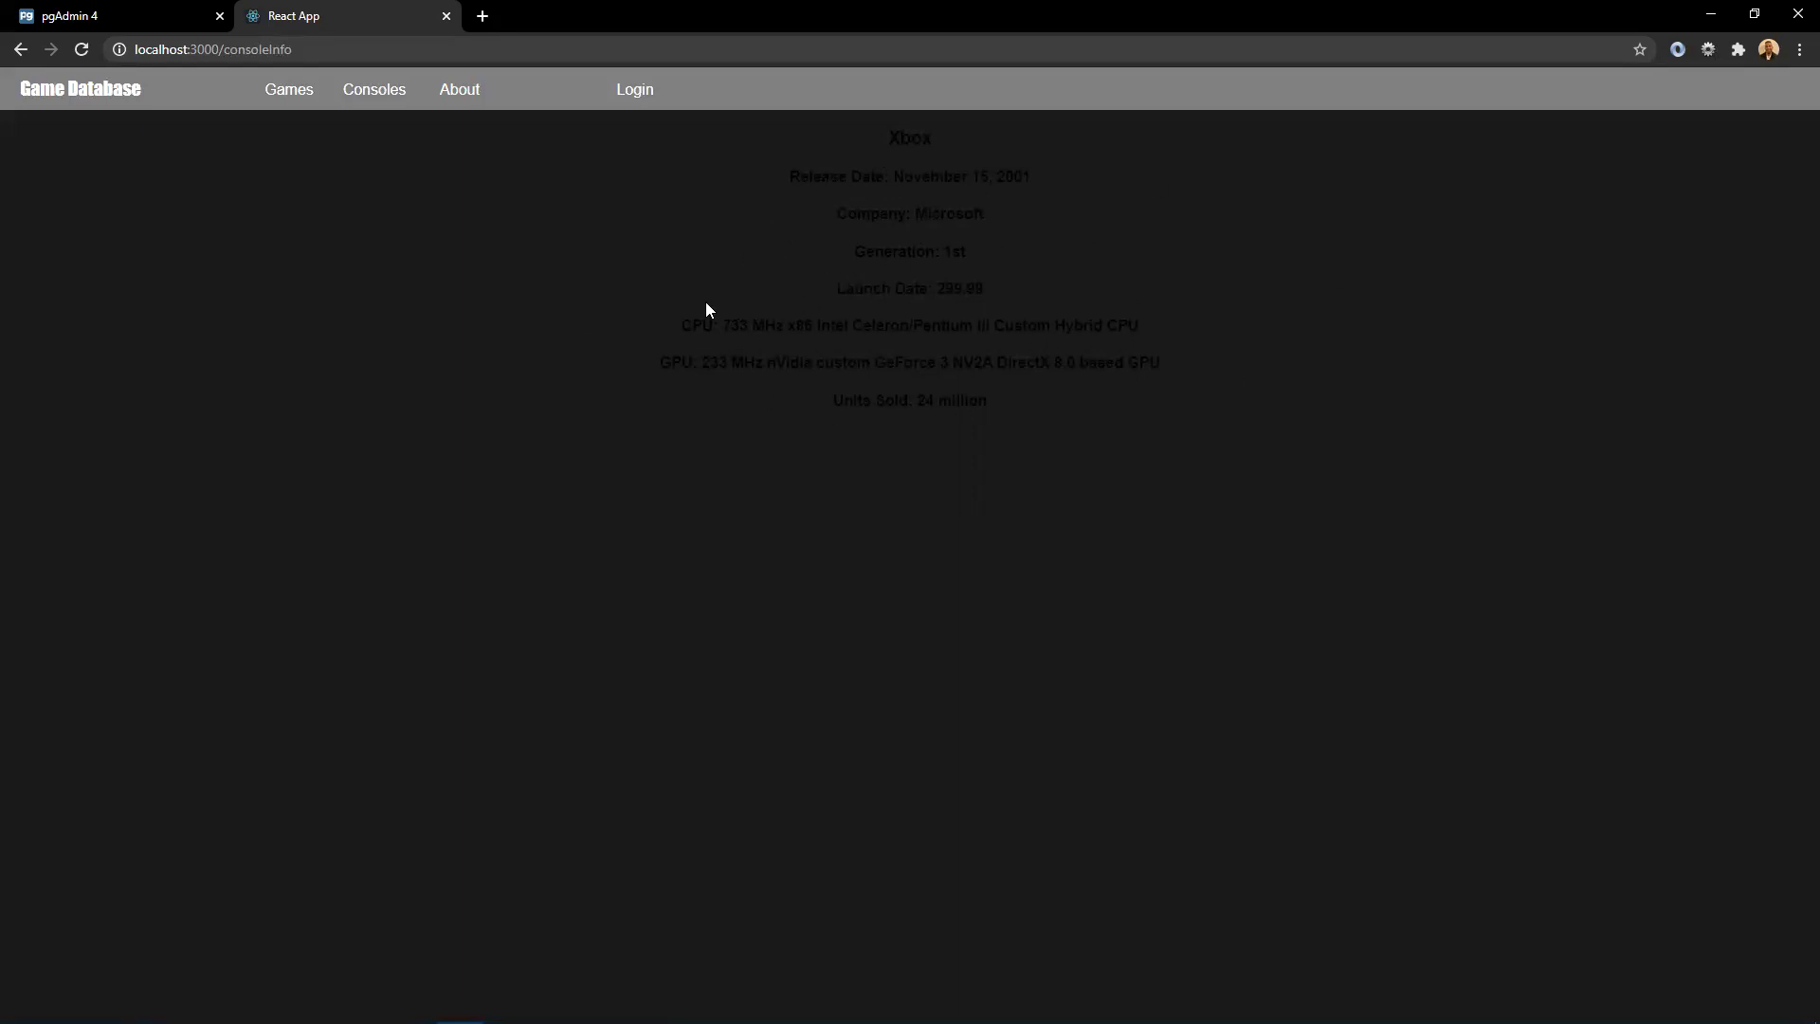
left_click(91, 98)
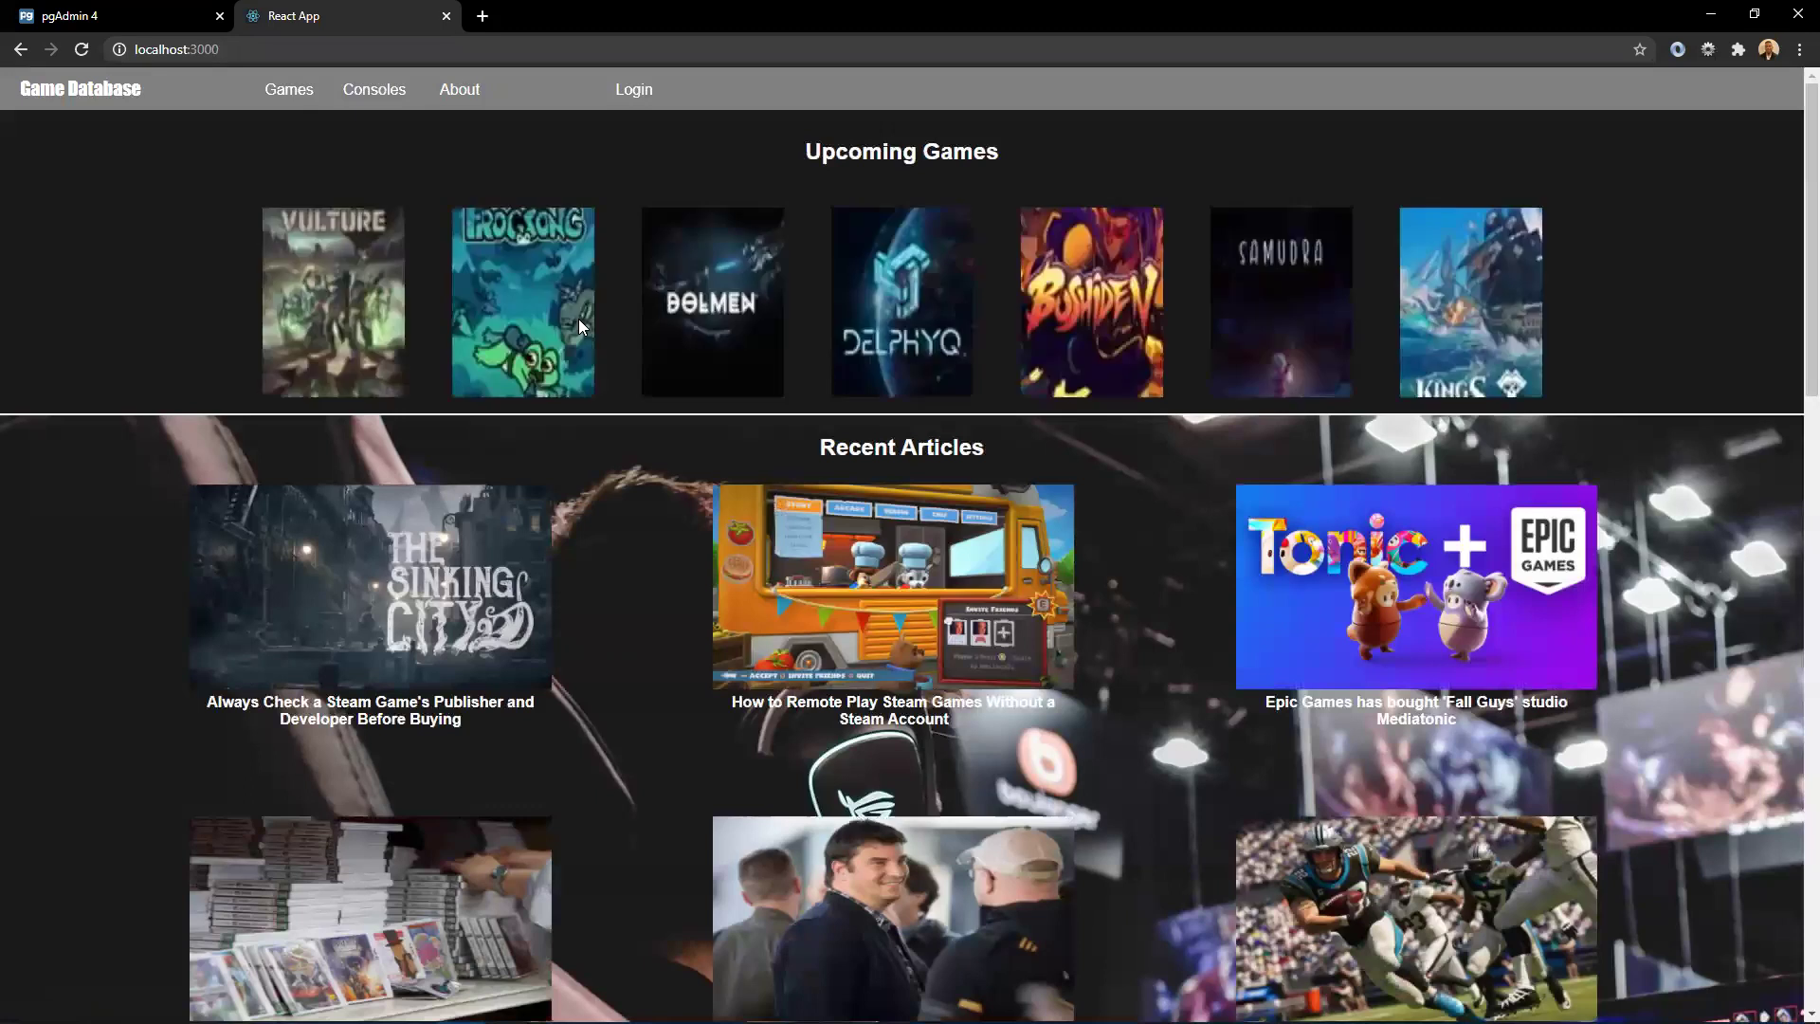
- View the About page, then open the Login page with its email and password form
left_click(445, 94)
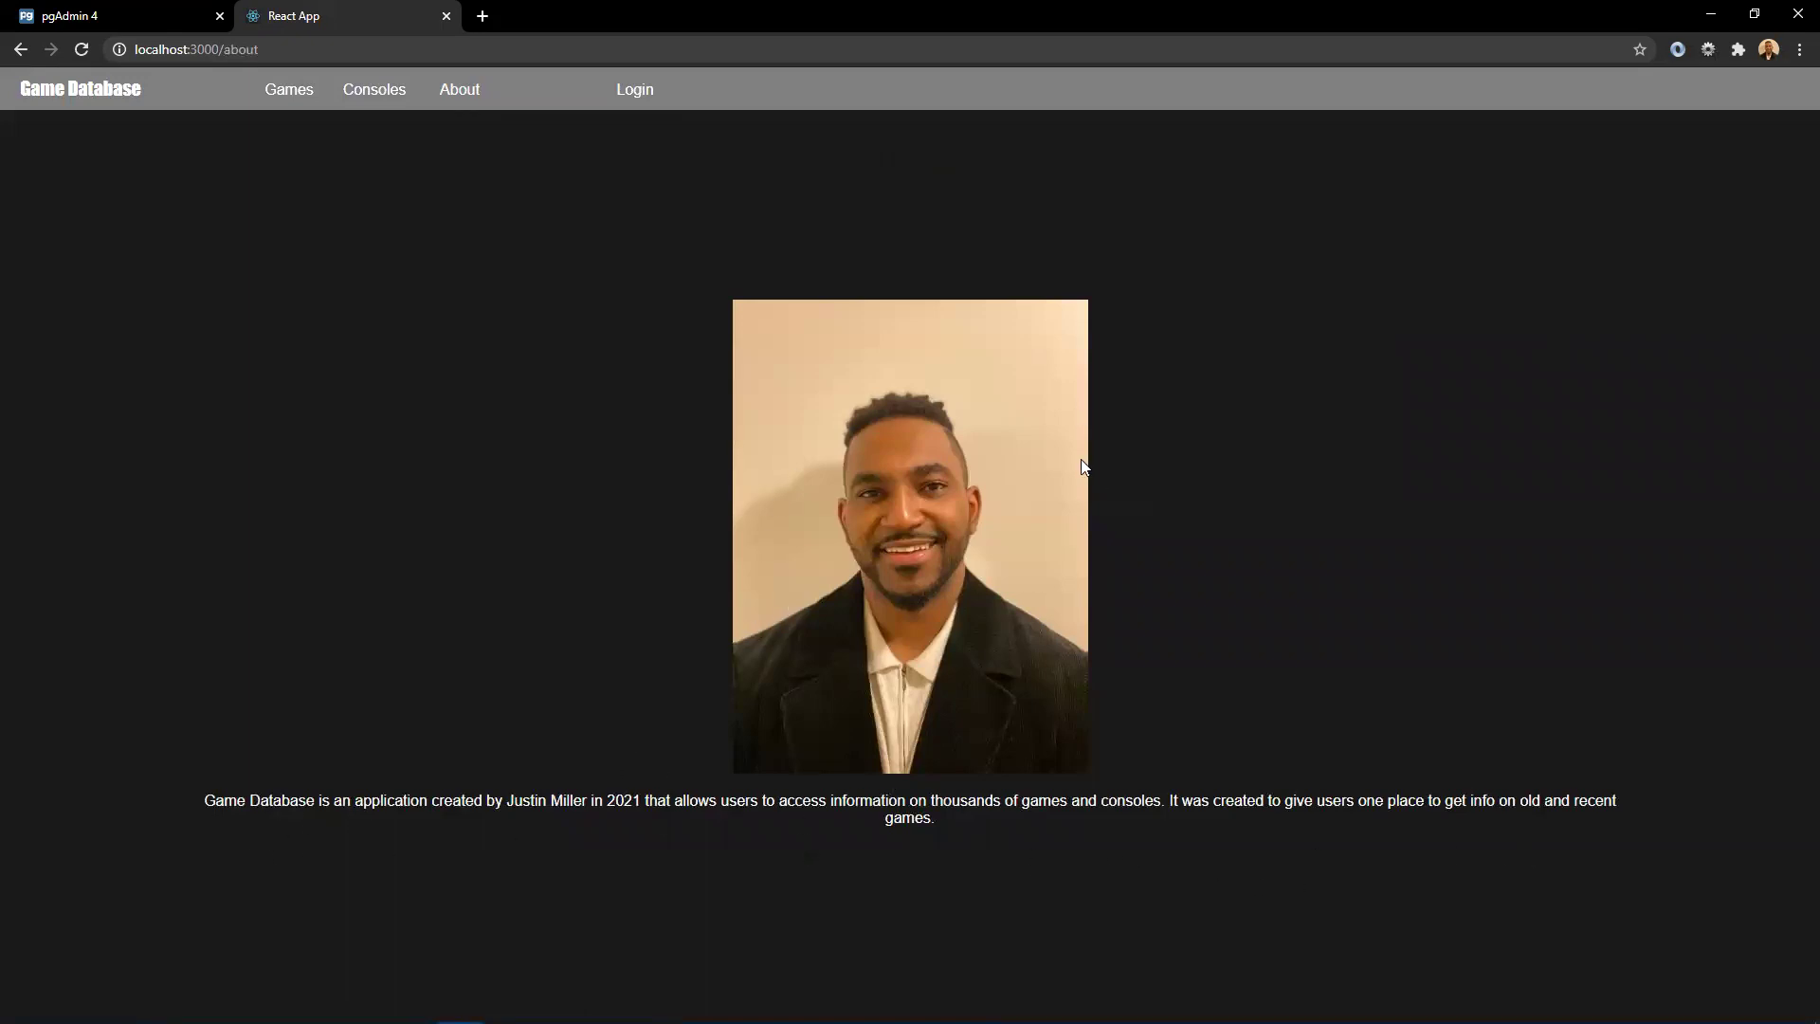
left_click(631, 95)
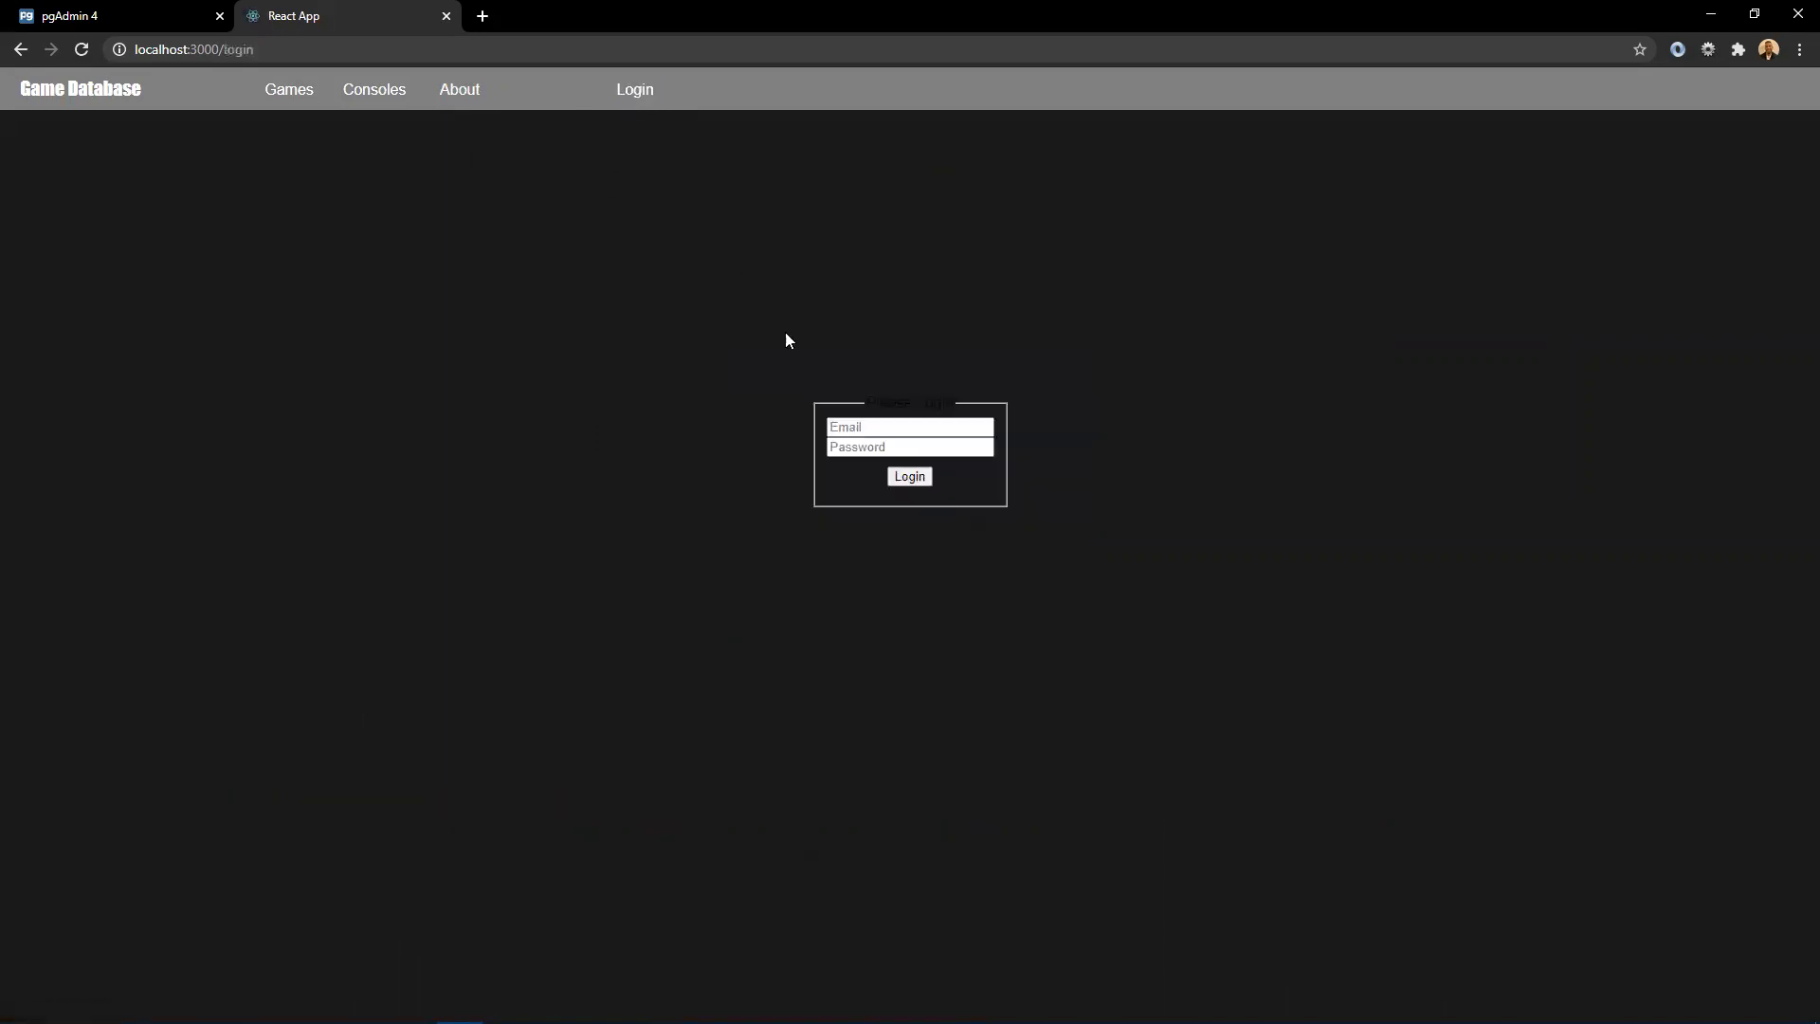